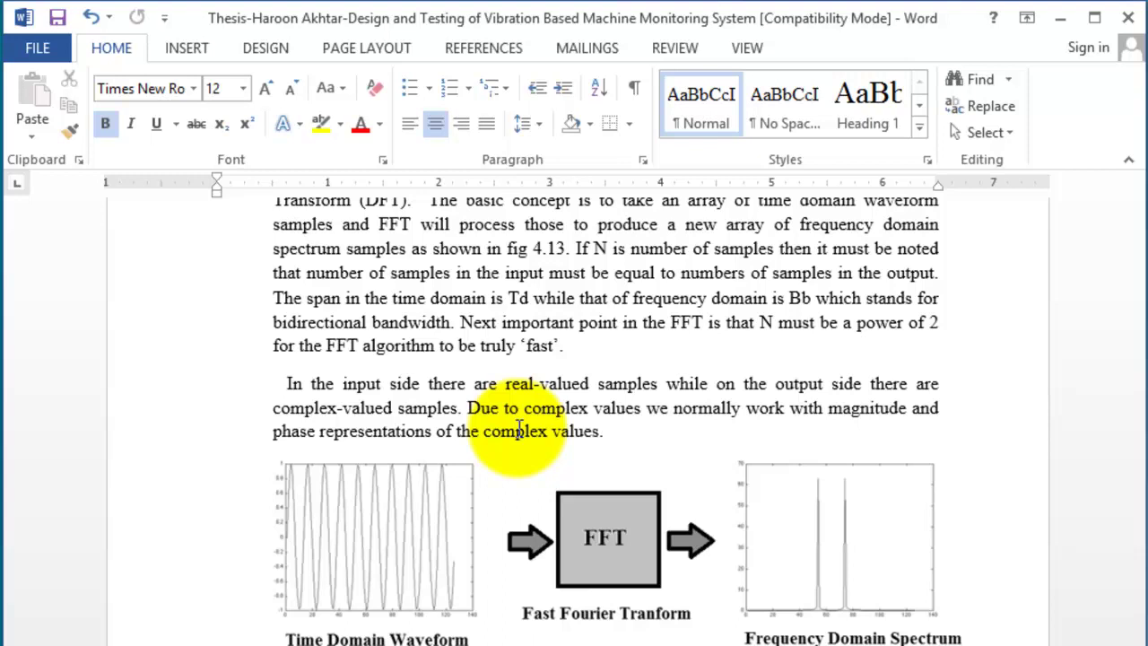
# - Open the thesis's Print page, return to the document, then reopen Print with Ctrl+P
pyautogui.click(51, 49)
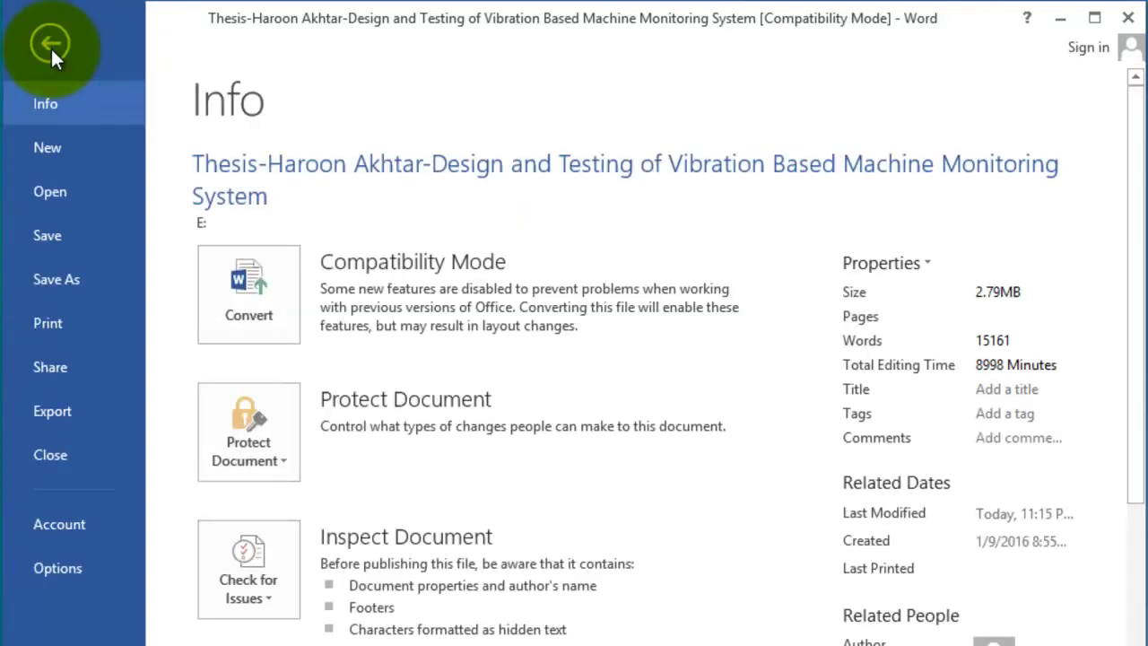
pyautogui.click(43, 328)
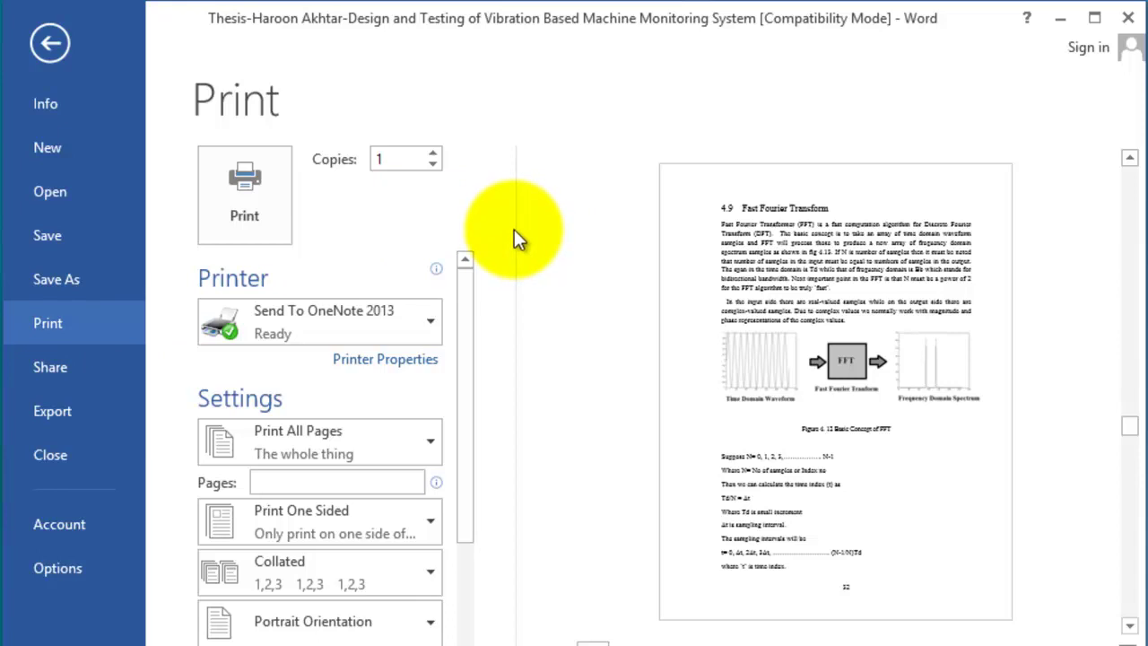
pyautogui.click(44, 35)
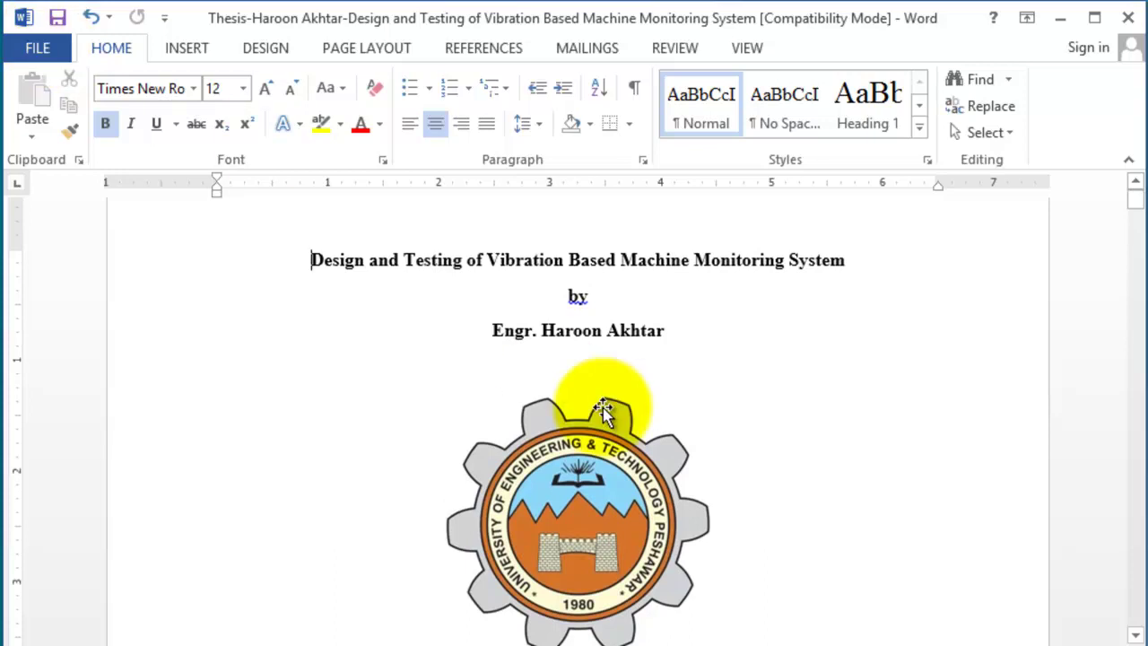
pyautogui.hotkey('ctrl', 'p')
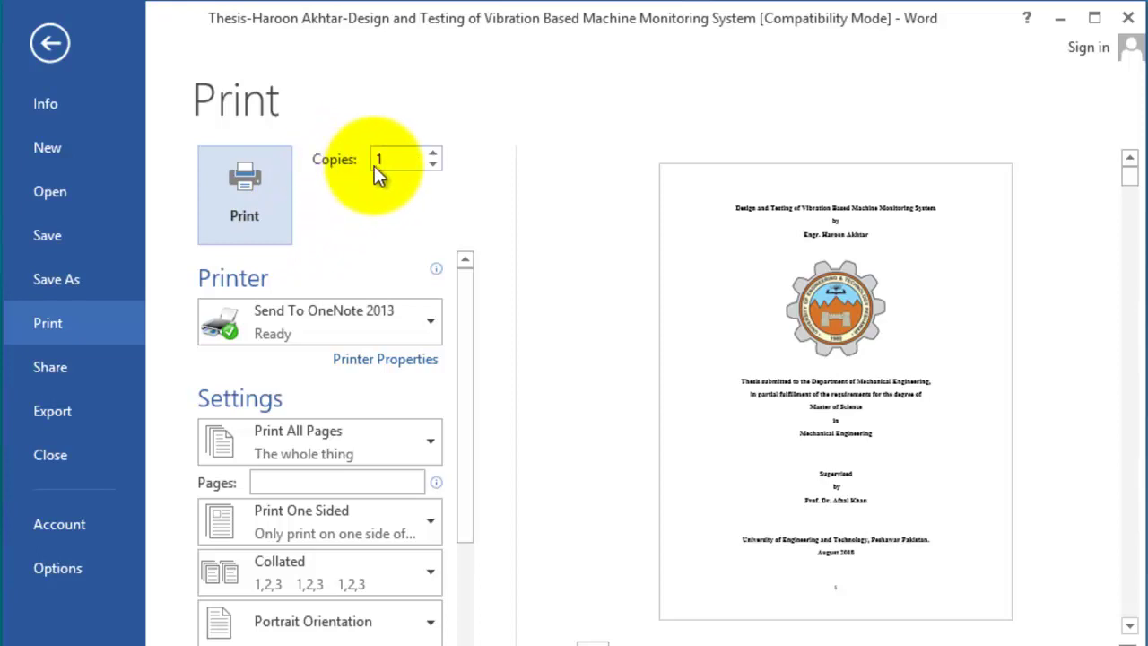
# - Try higher copy counts including 200, revert copies to 1, and show the printer list
pyautogui.click(439, 154)
pyautogui.click(440, 154)
pyautogui.click(440, 154)
pyautogui.click(439, 154)
pyautogui.click(440, 154)
pyautogui.click(439, 155)
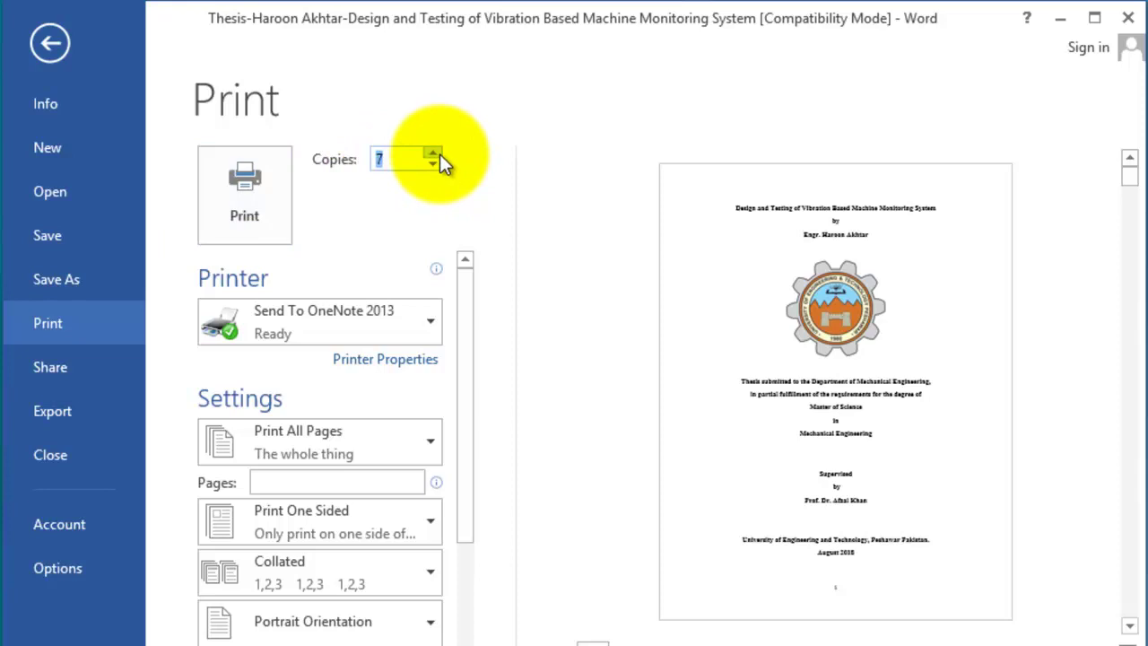
pyautogui.write('200')
pyautogui.press('BackSpace')
pyautogui.press('BackSpace')
pyautogui.press('BackSpace')
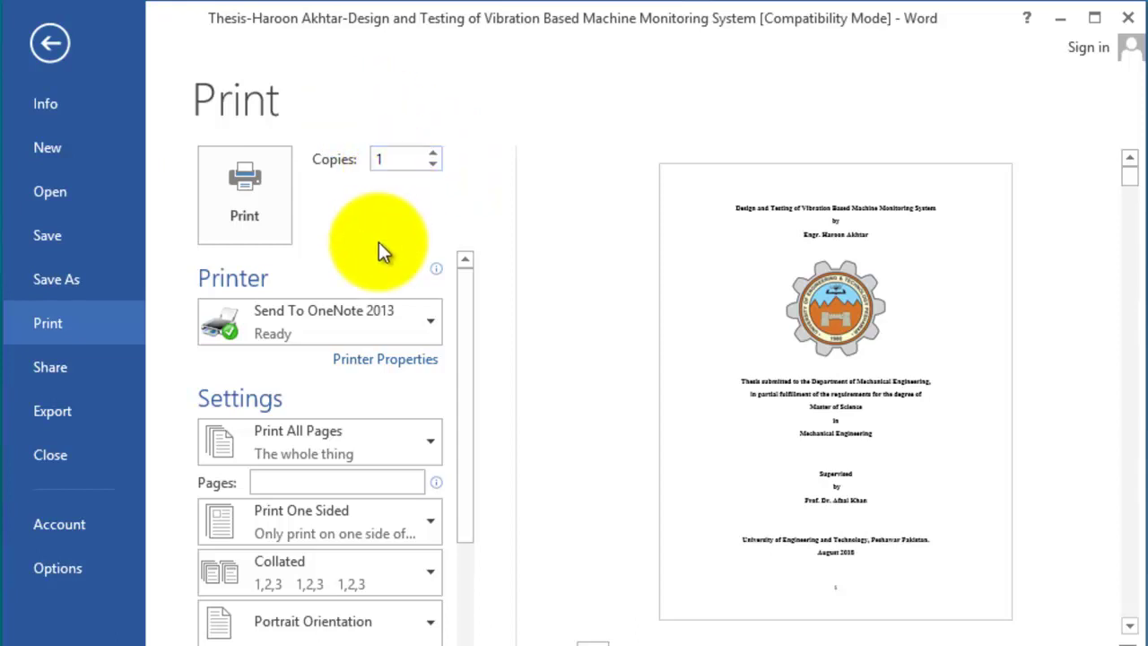
pyautogui.click(430, 316)
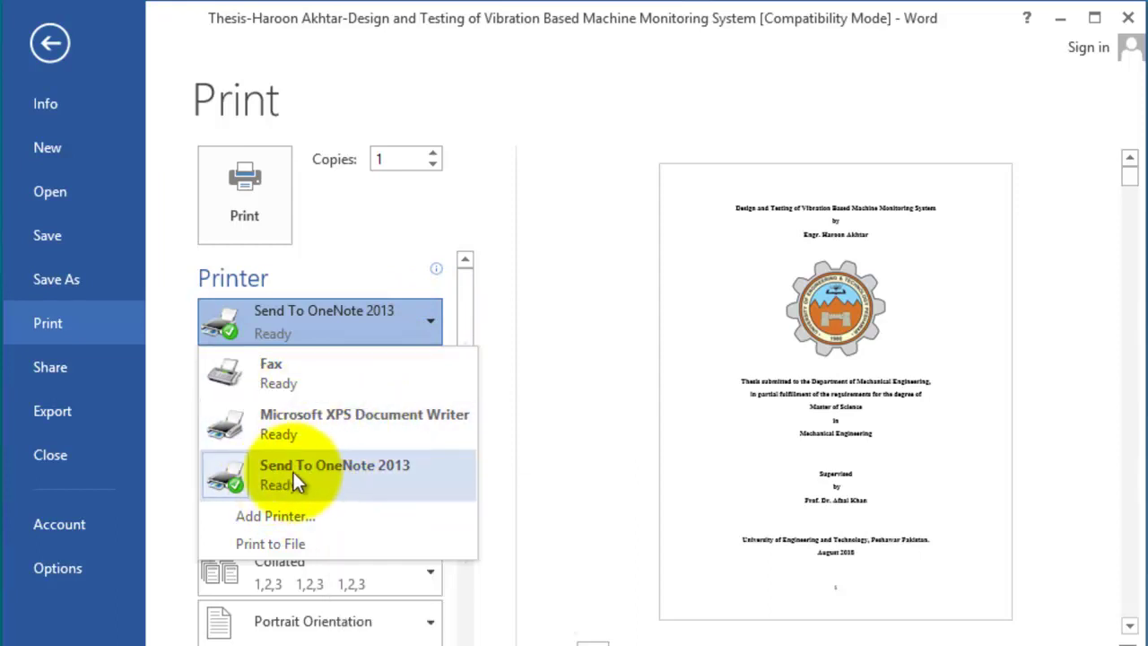
# - Dismiss the printer list, keeping Send To OneNote 2013 as the printer
pyautogui.moveTo(285, 480)
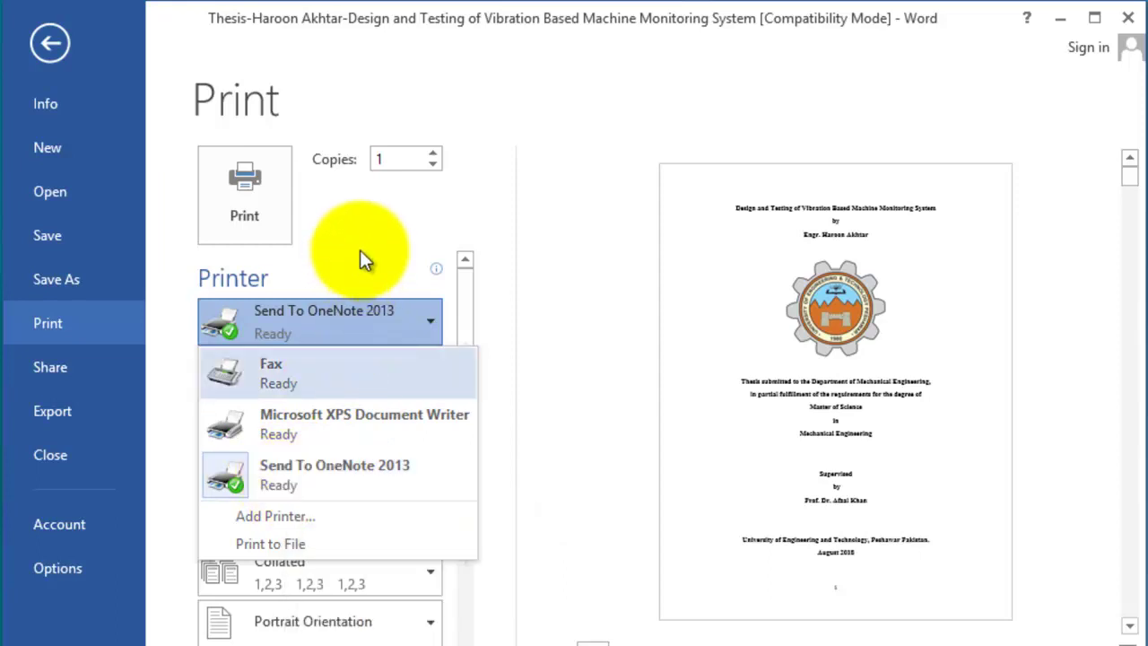
pyautogui.click(319, 266)
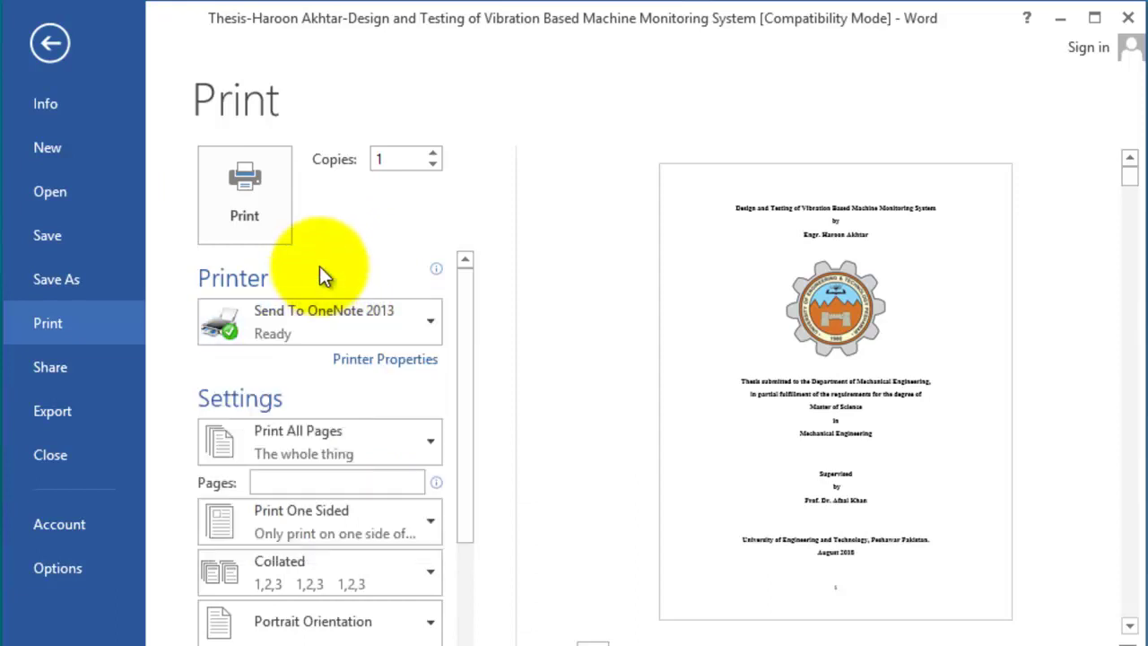
pyautogui.moveTo(322, 337)
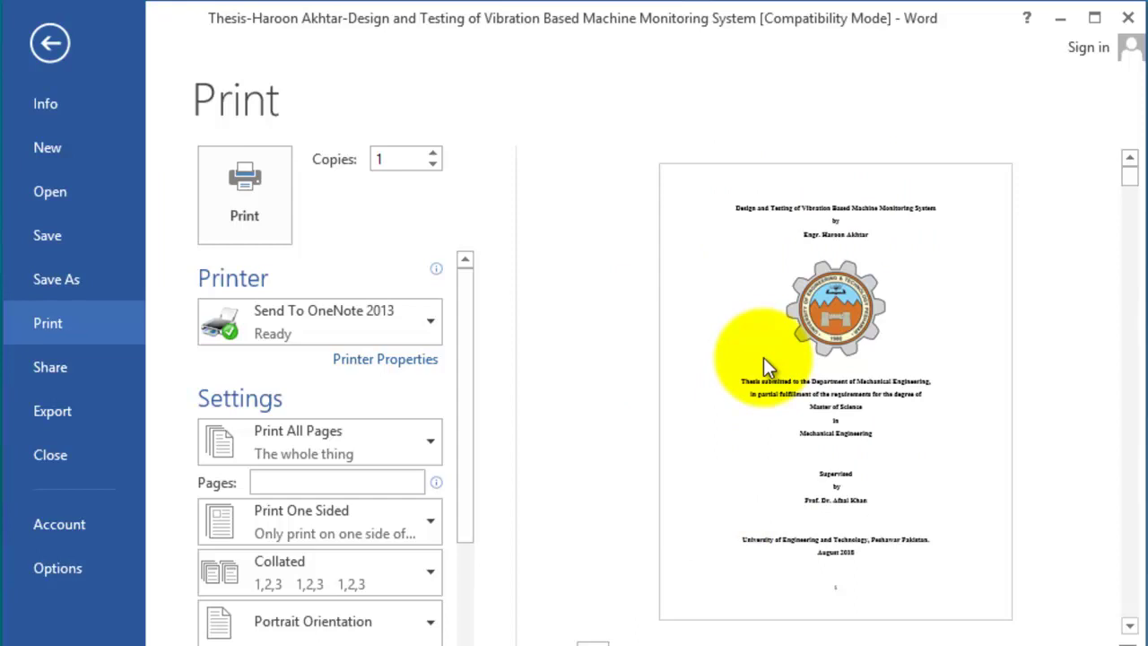
# - Scroll the Settings panel to reveal the Letter 8.5" x 11" paper size and Normal Margins
pyautogui.scroll(-1, 458, 419)
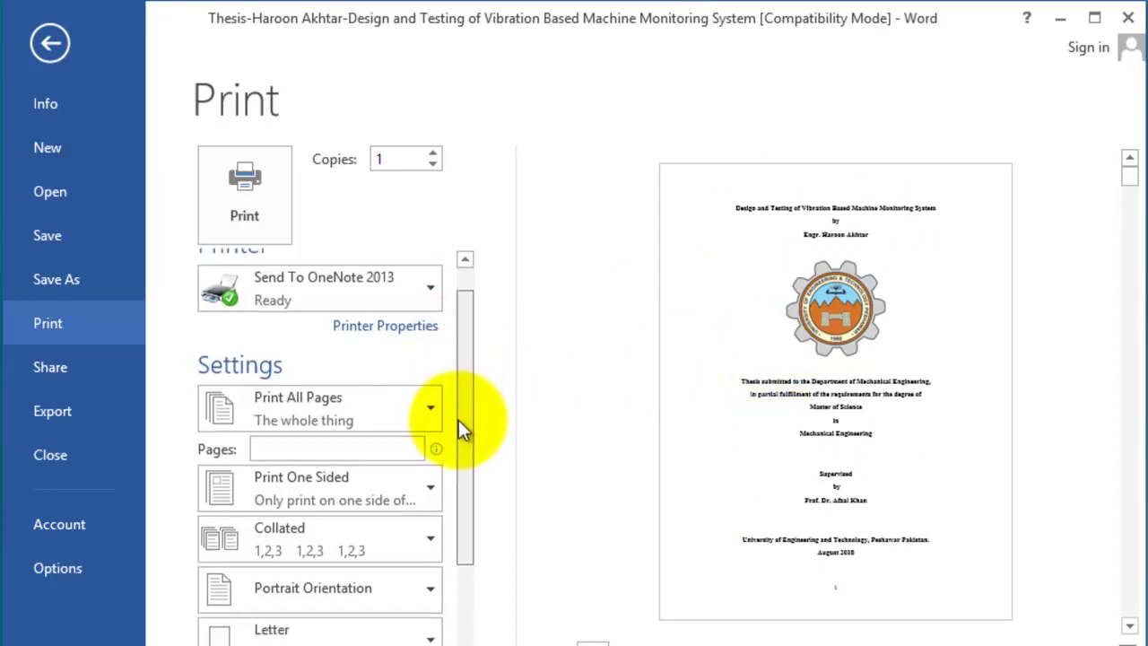
pyautogui.scroll(-1, 459, 431)
pyautogui.scroll(1, 460, 435)
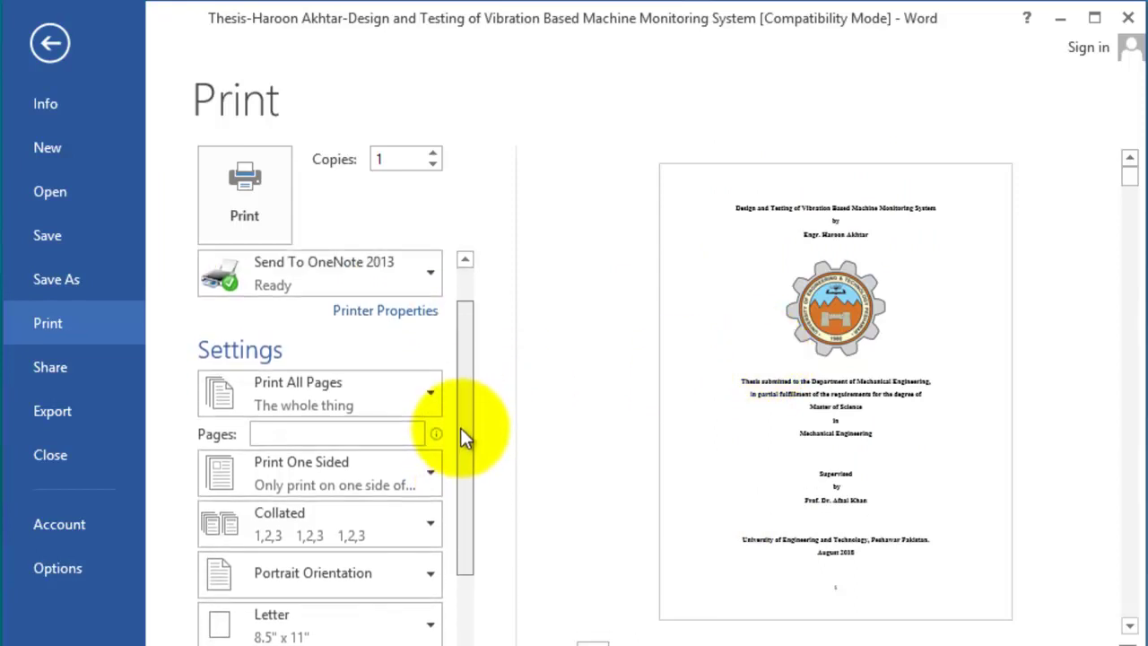
pyautogui.scroll(-1, 460, 428)
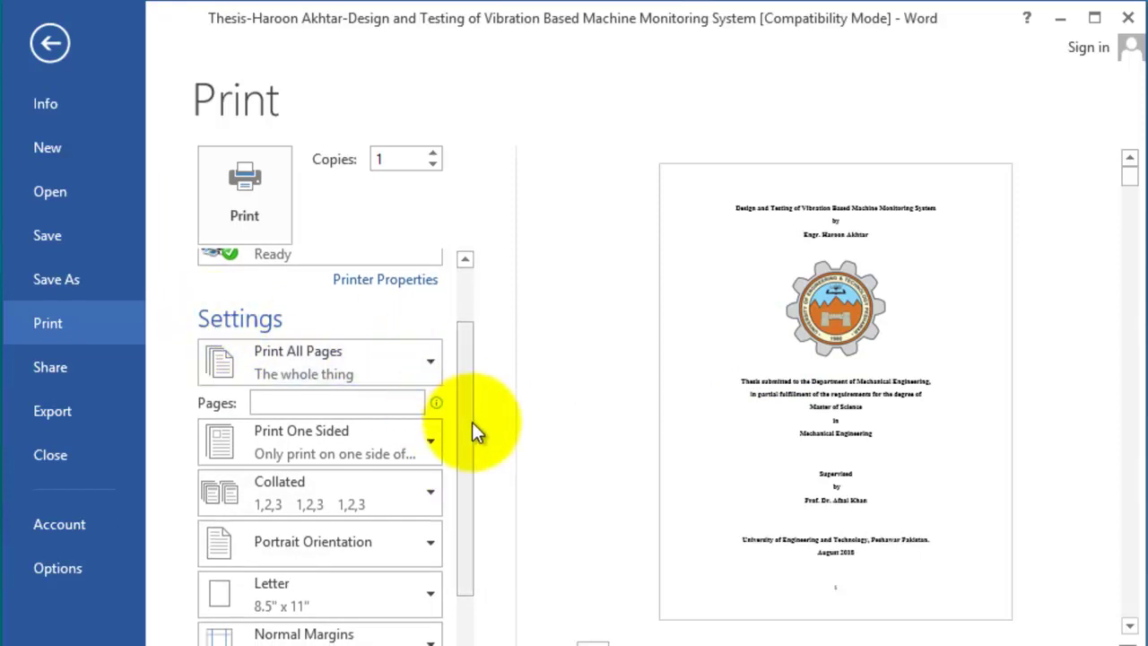
pyautogui.scroll(-1, 471, 428)
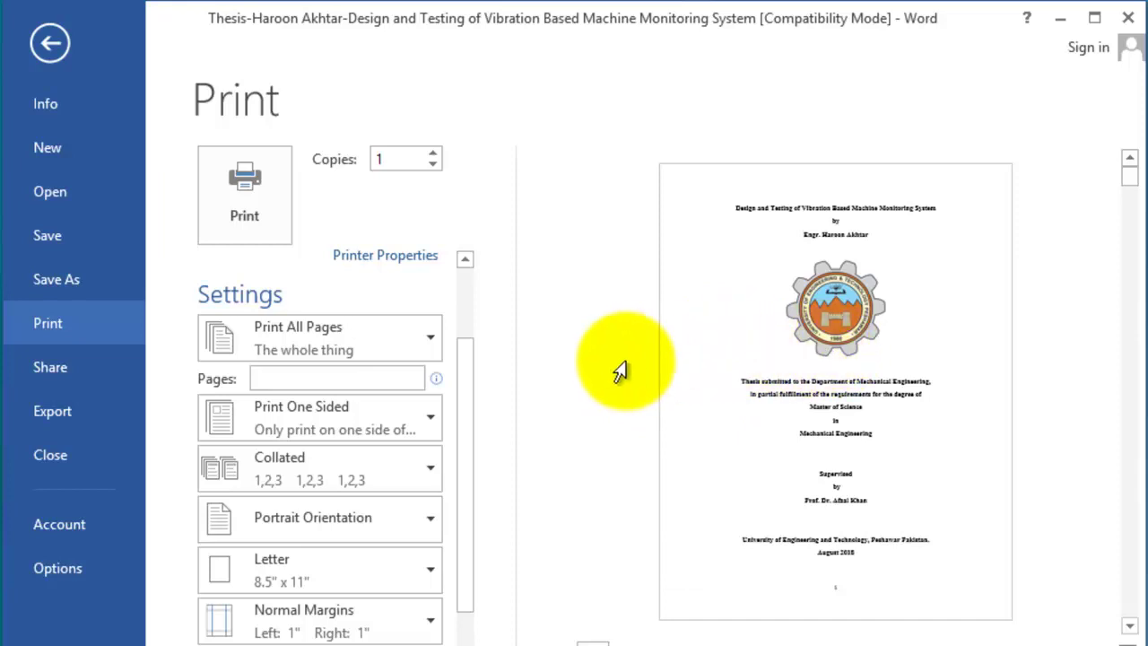
# - Set the print range to Custom Print after briefly choosing Print Current Page
pyautogui.click(431, 350)
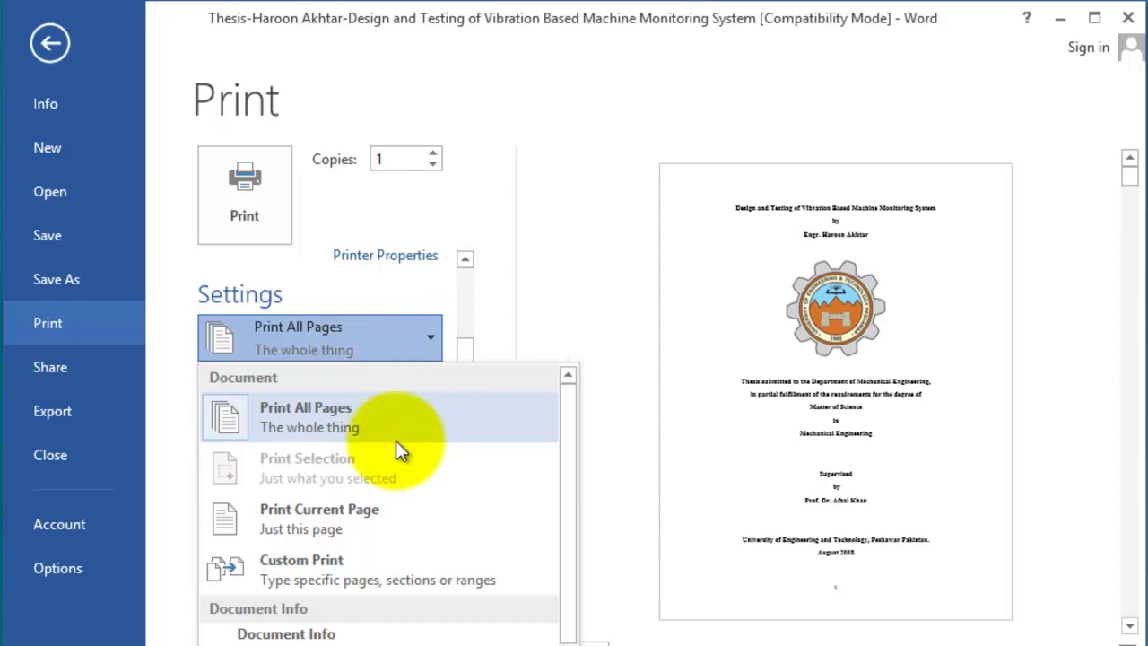
pyautogui.click(323, 526)
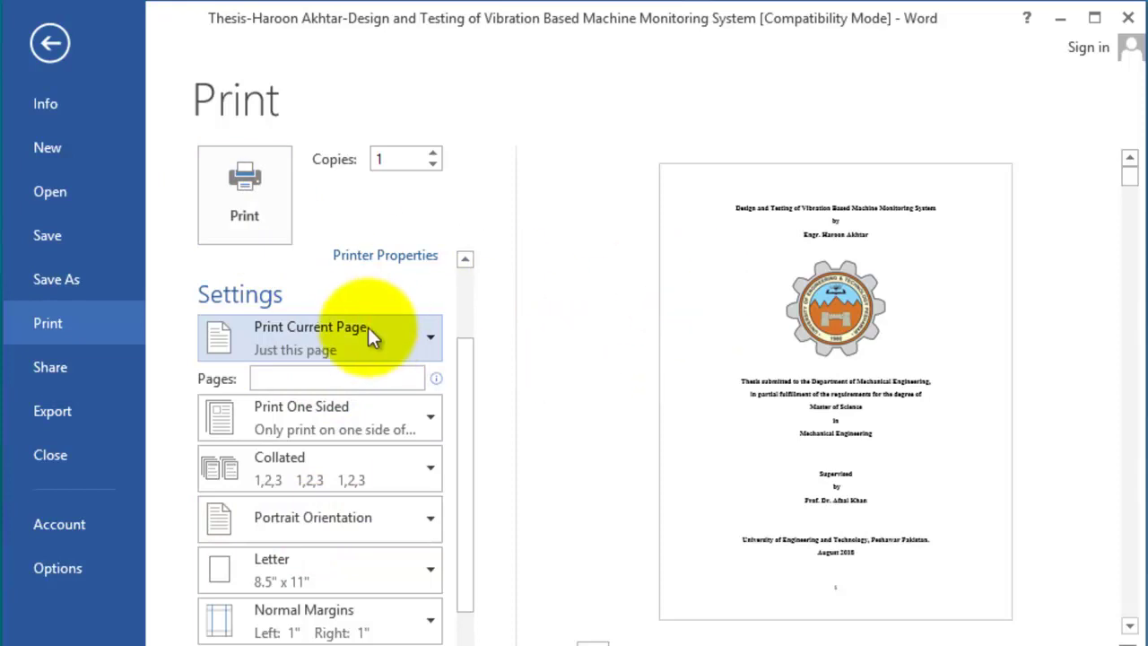
pyautogui.click(423, 348)
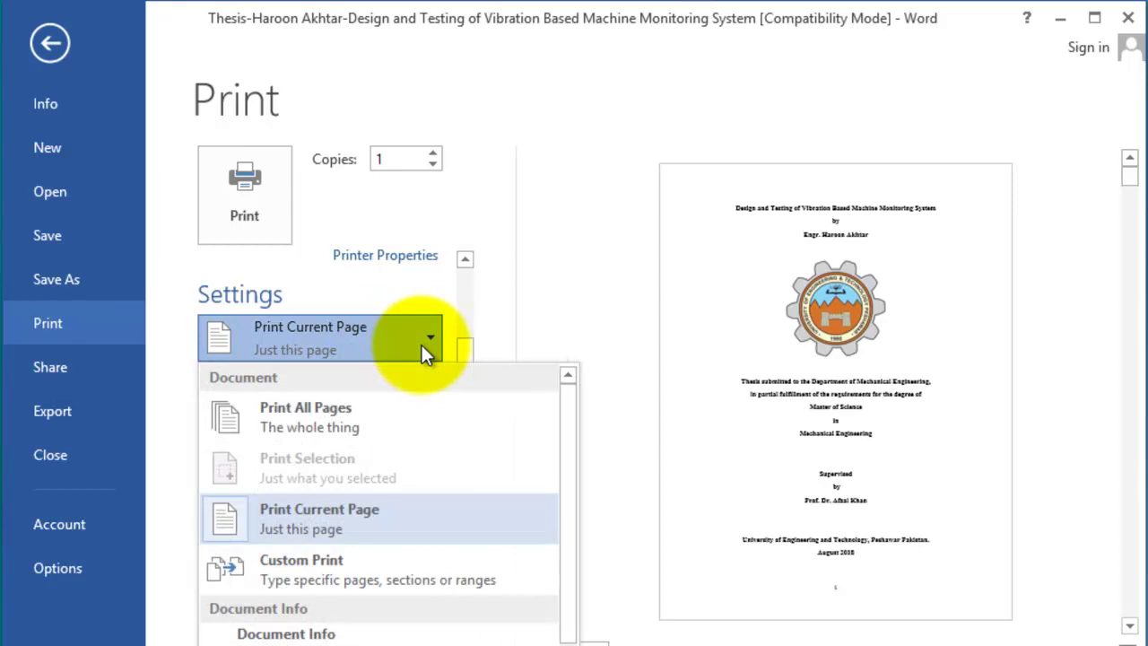
pyautogui.click(311, 557)
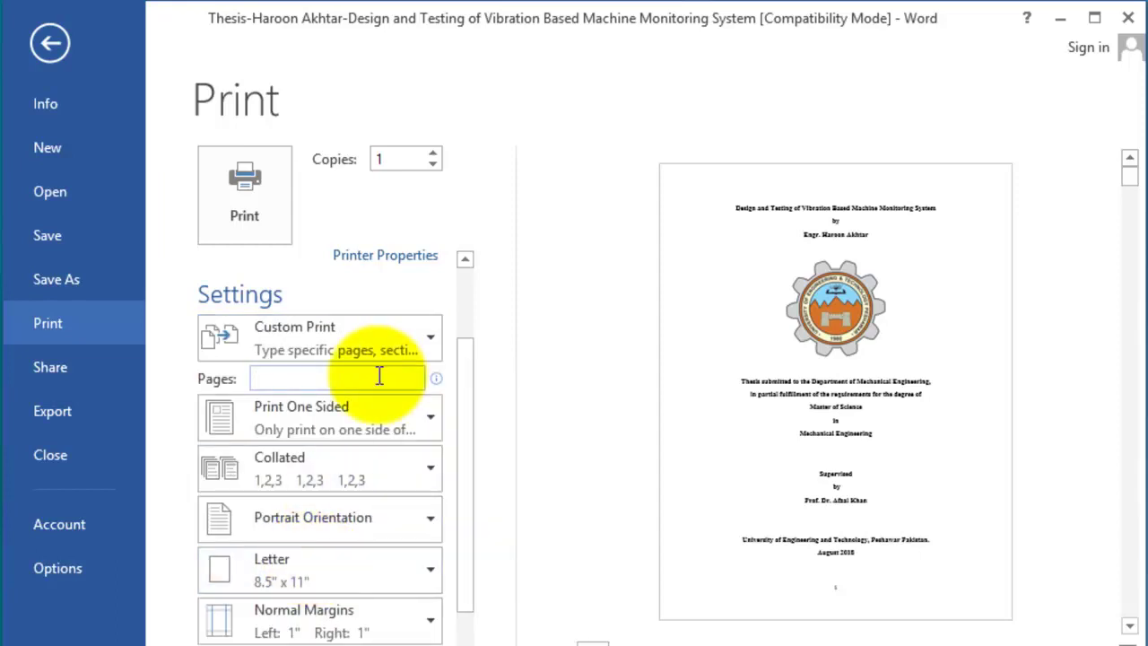
# - Enter pages 6-45, correct it to 6-10, then delete the range to print all pages
pyautogui.write('6-')
pyautogui.write('45')
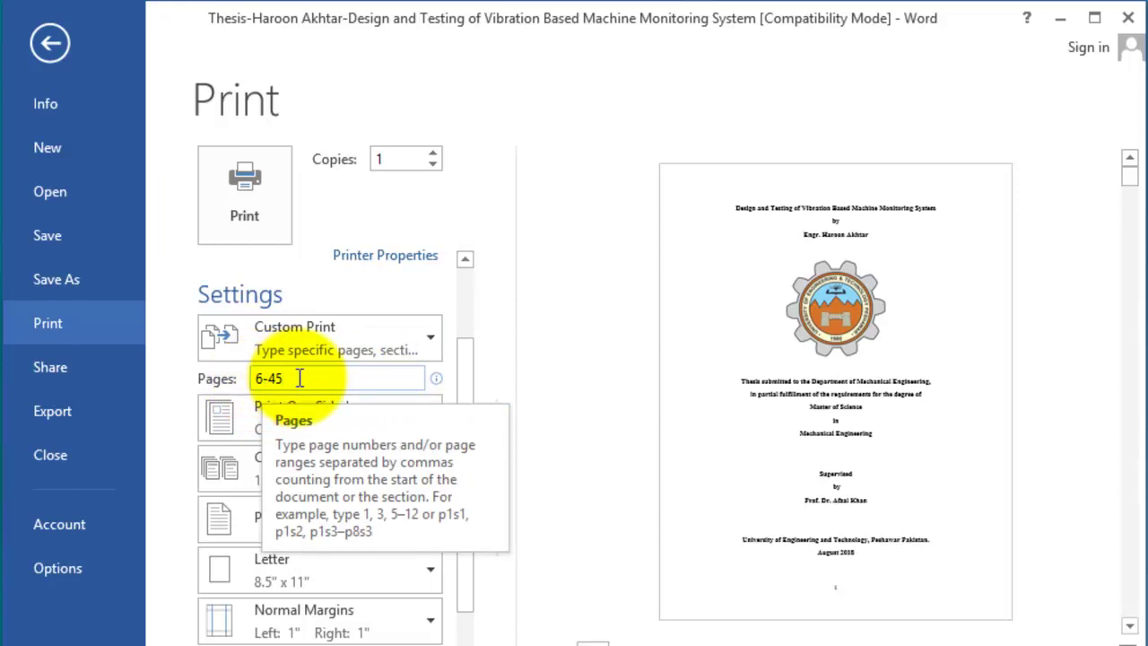
pyautogui.press('BackSpace')
pyautogui.press('BackSpace')
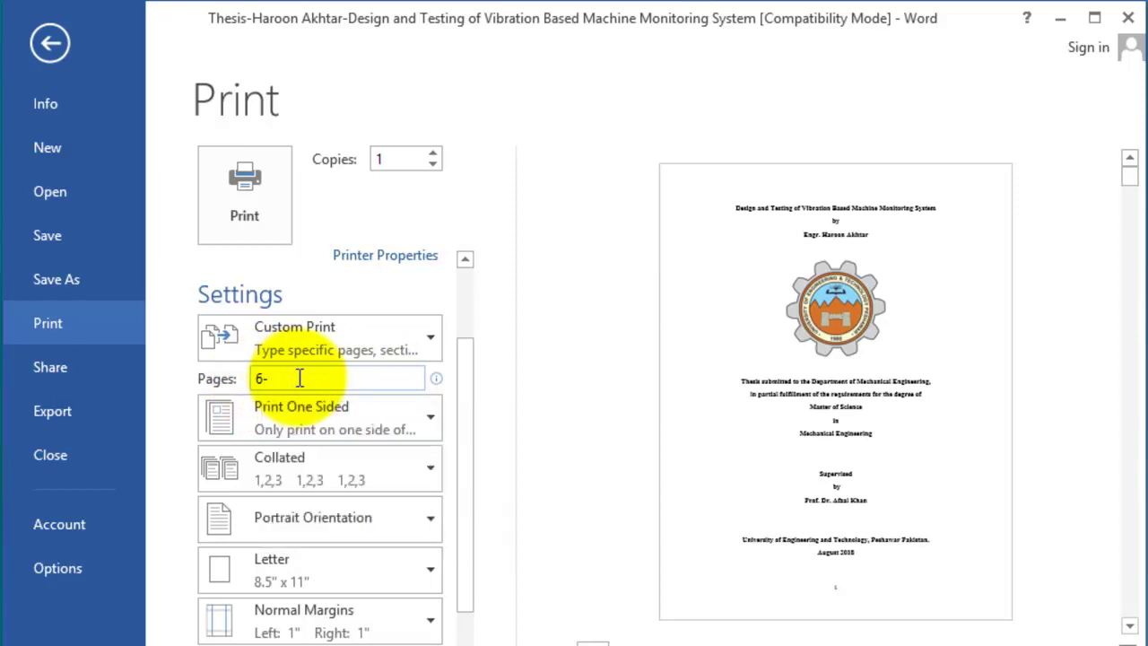
pyautogui.write('10')
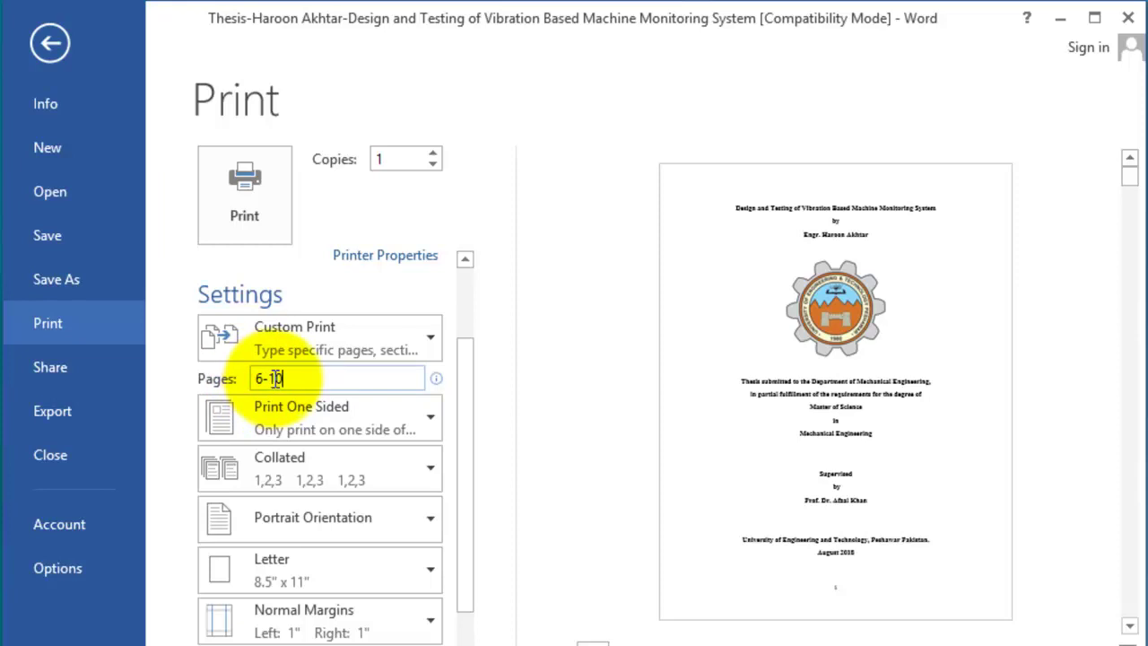
pyautogui.moveTo(287, 378); pyautogui.dragTo(251, 378)
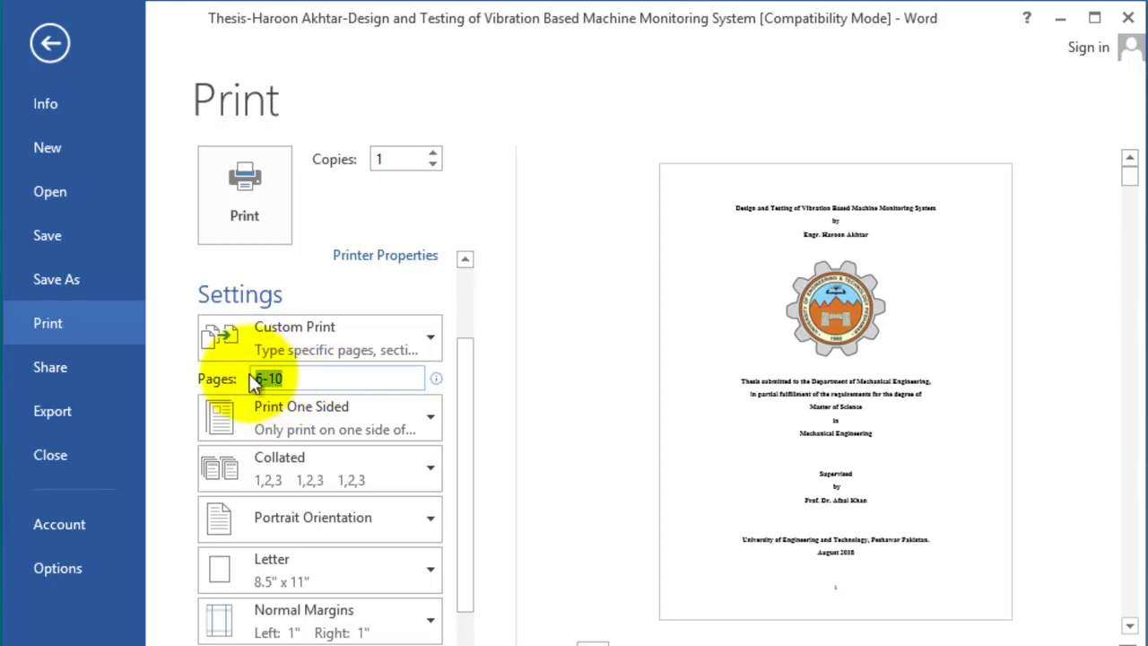
pyautogui.press('BackSpace')
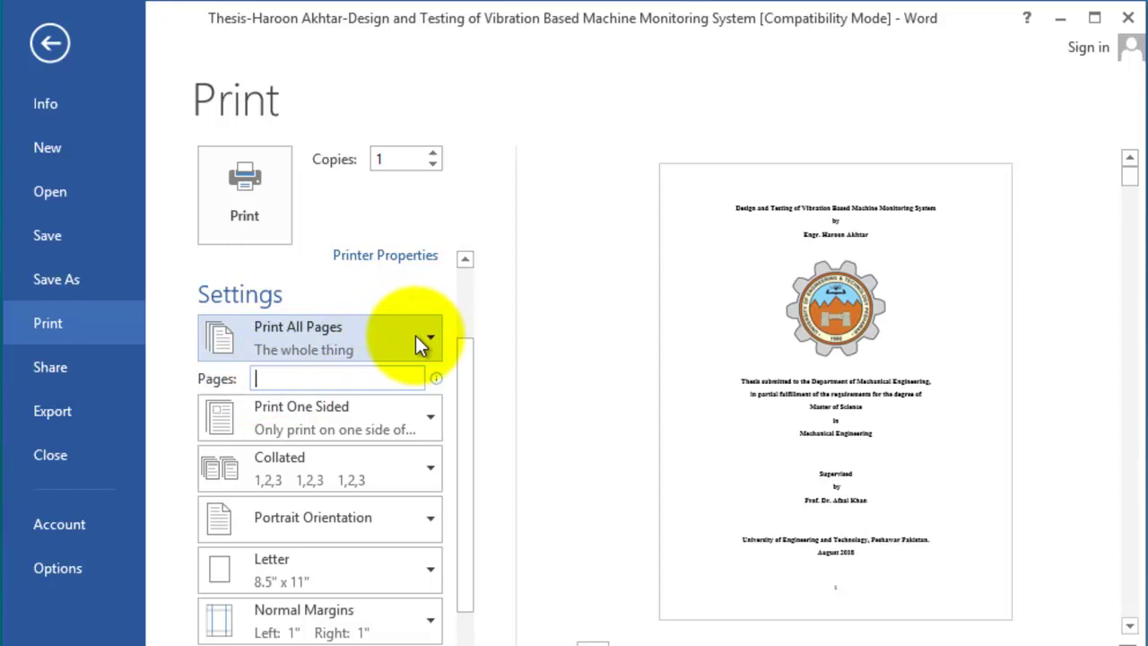
# - Briefly restrict printing to odd pages only, then switch back to Print All Pages
pyautogui.click(417, 339)
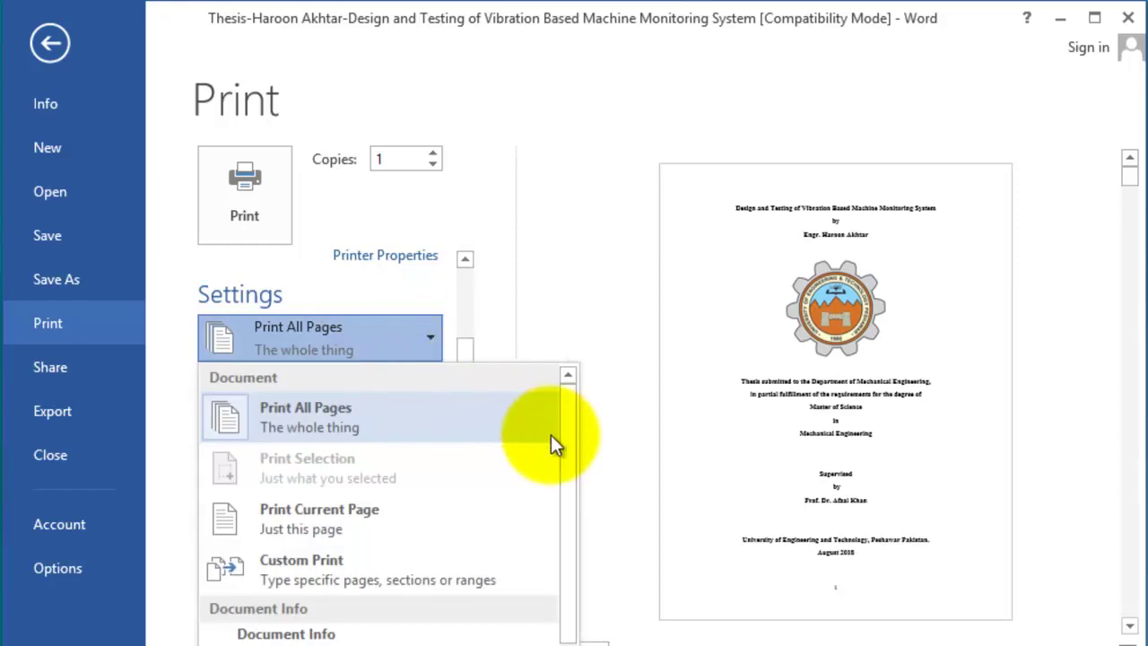
pyautogui.scroll(-2, 562, 502)
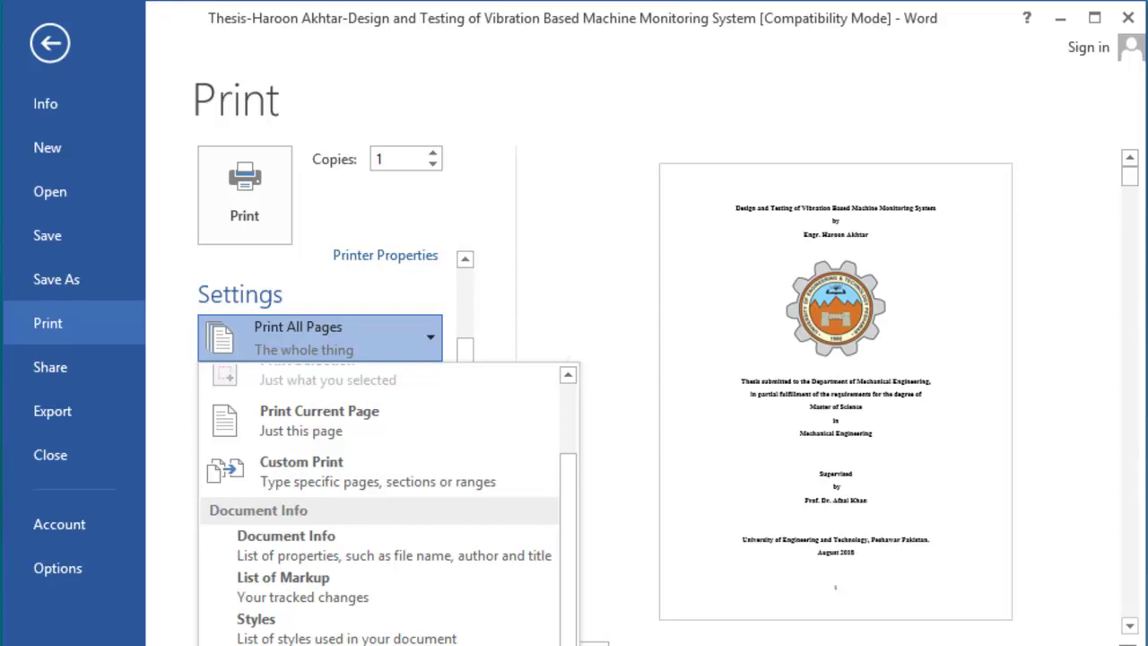
pyautogui.click(396, 348)
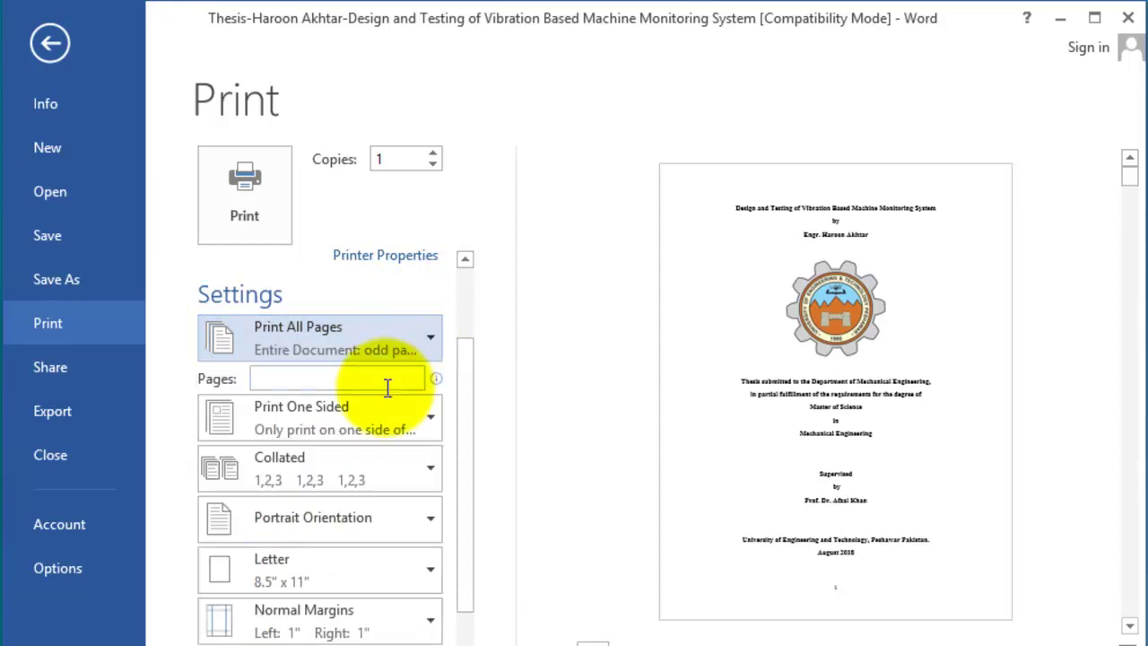
pyautogui.click(425, 342)
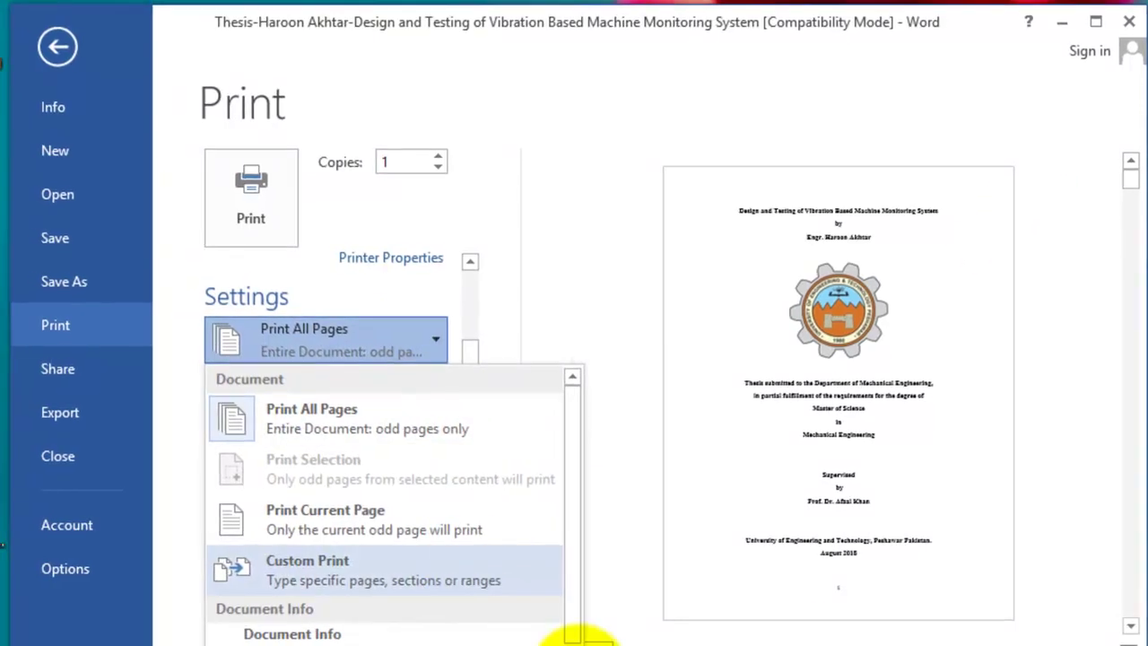
pyautogui.scroll(-2, 386, 538)
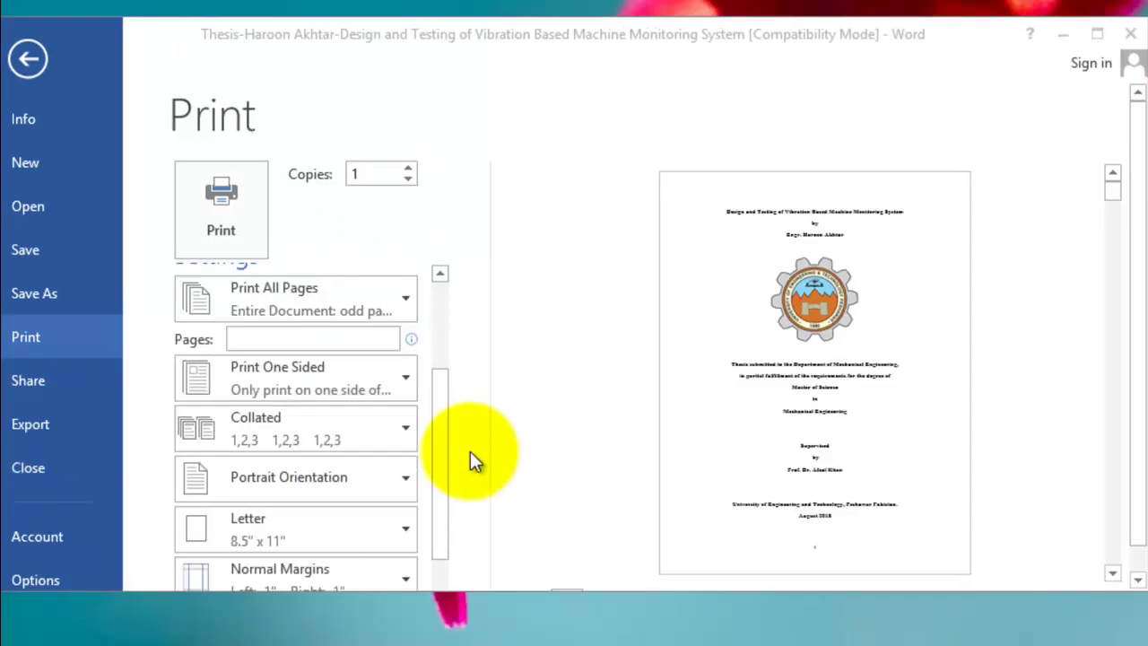
pyautogui.click(404, 306)
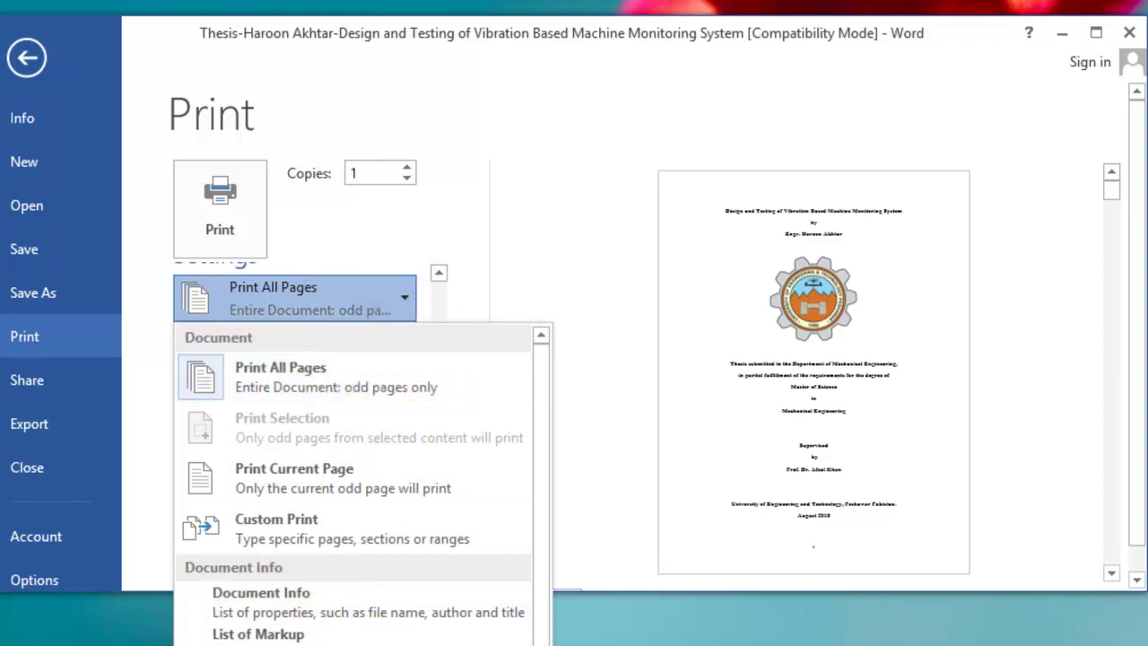
pyautogui.click(296, 641)
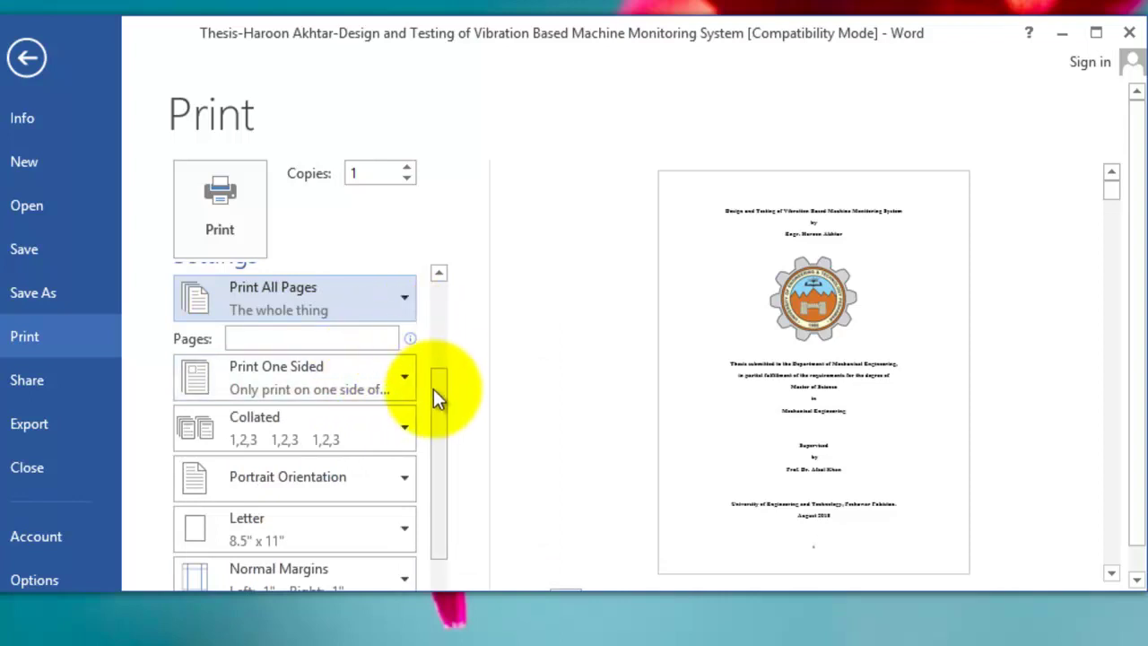
# - Check the page range choices without changing them, then click into the Pages box
pyautogui.moveTo(434, 390); pyautogui.dragTo(436, 368)
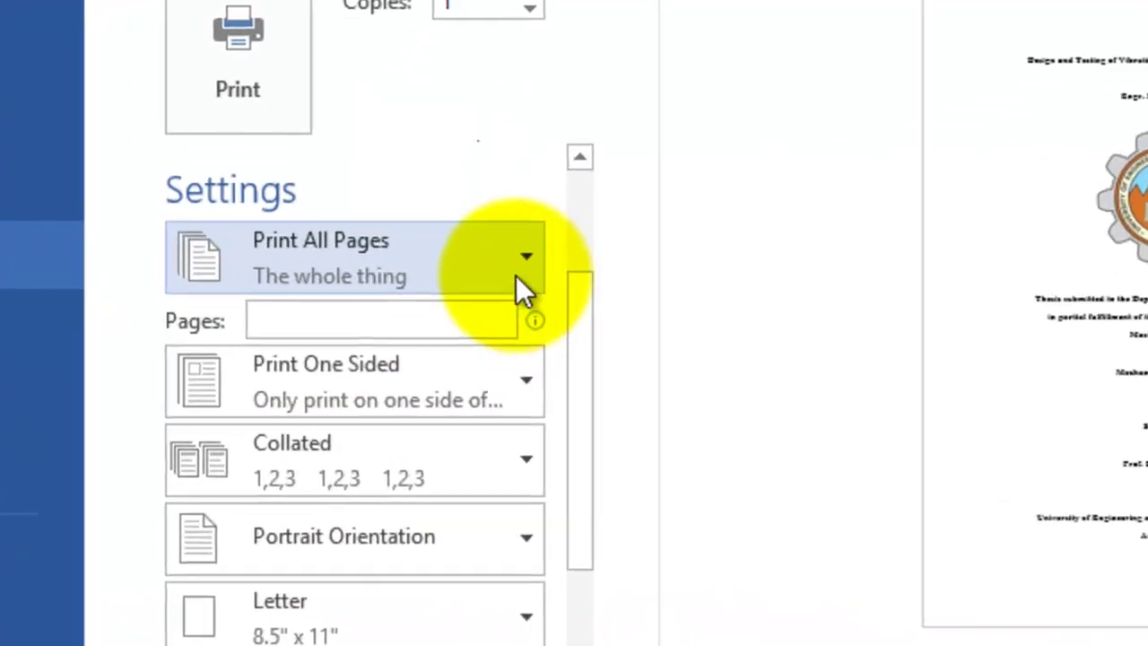
pyautogui.click(517, 276)
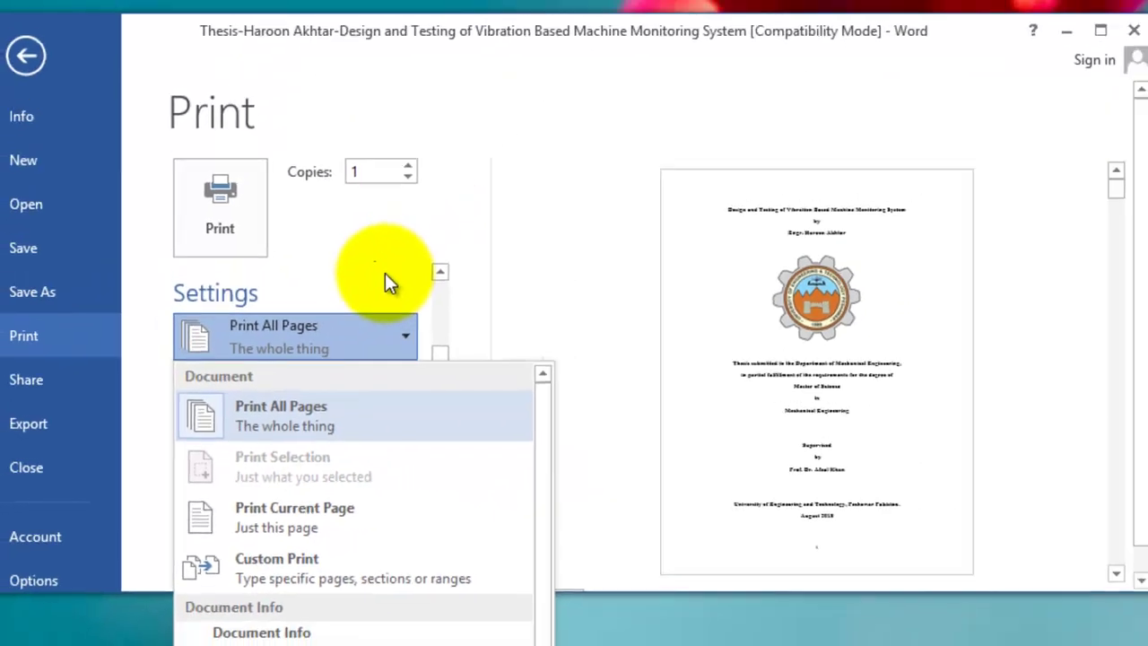
pyautogui.click(384, 274)
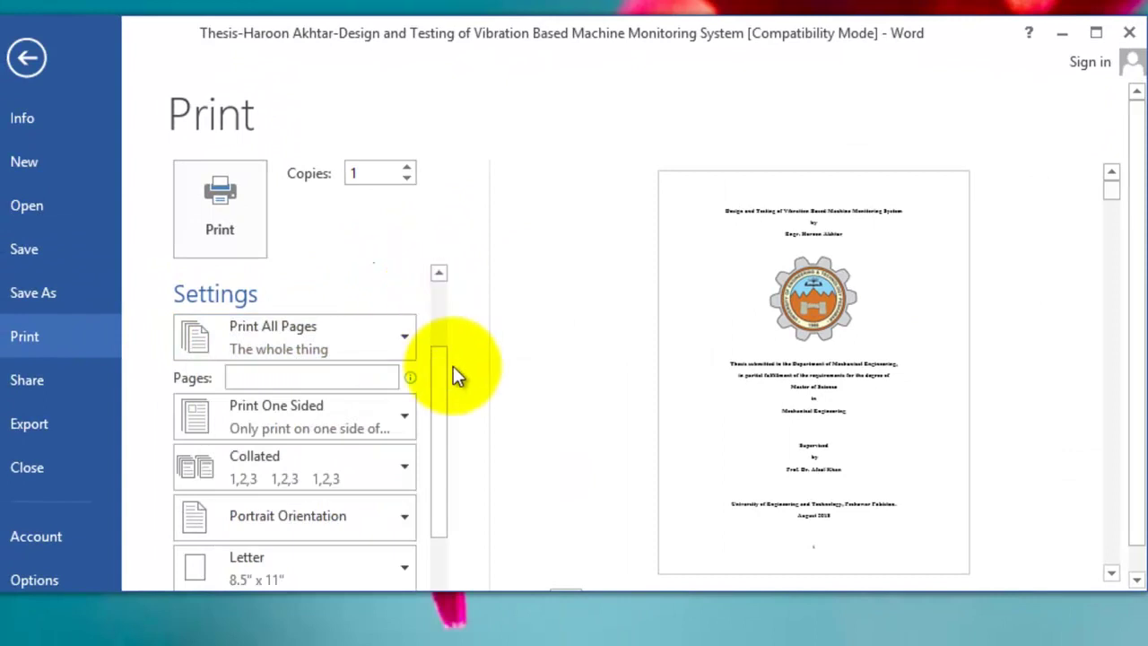
pyautogui.moveTo(441, 366); pyautogui.dragTo(440, 411)
pyautogui.click(344, 305)
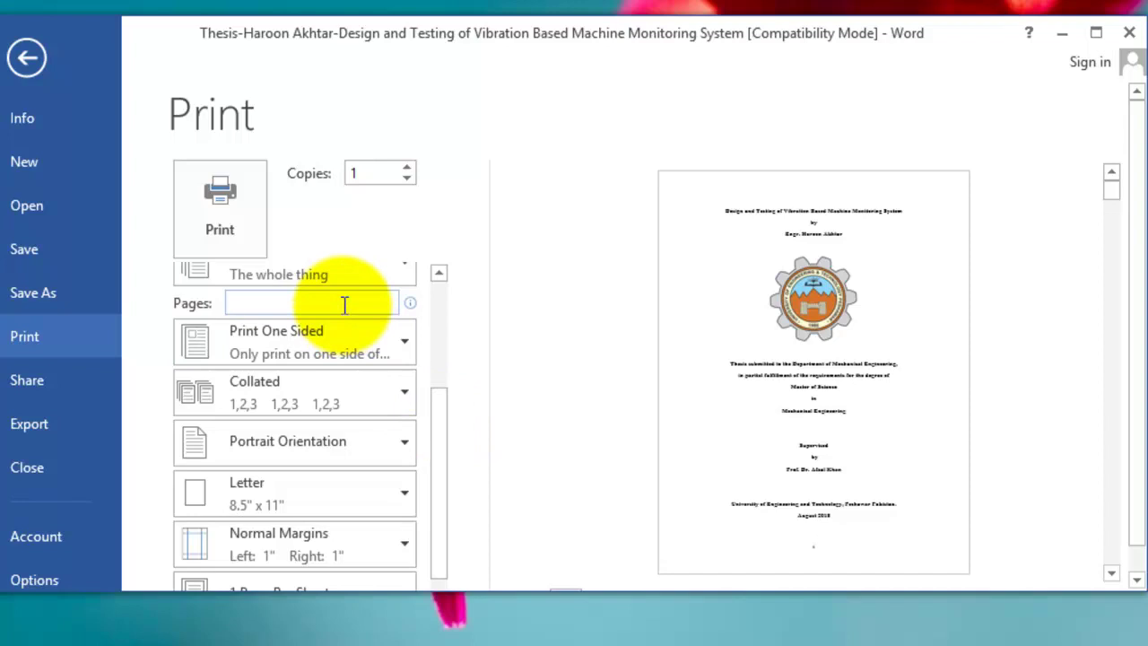
# - Enlarge the window to show all print settings and the 77 pages, keeping Collated
pyautogui.moveTo(502, 591); pyautogui.dragTo(498, 635)
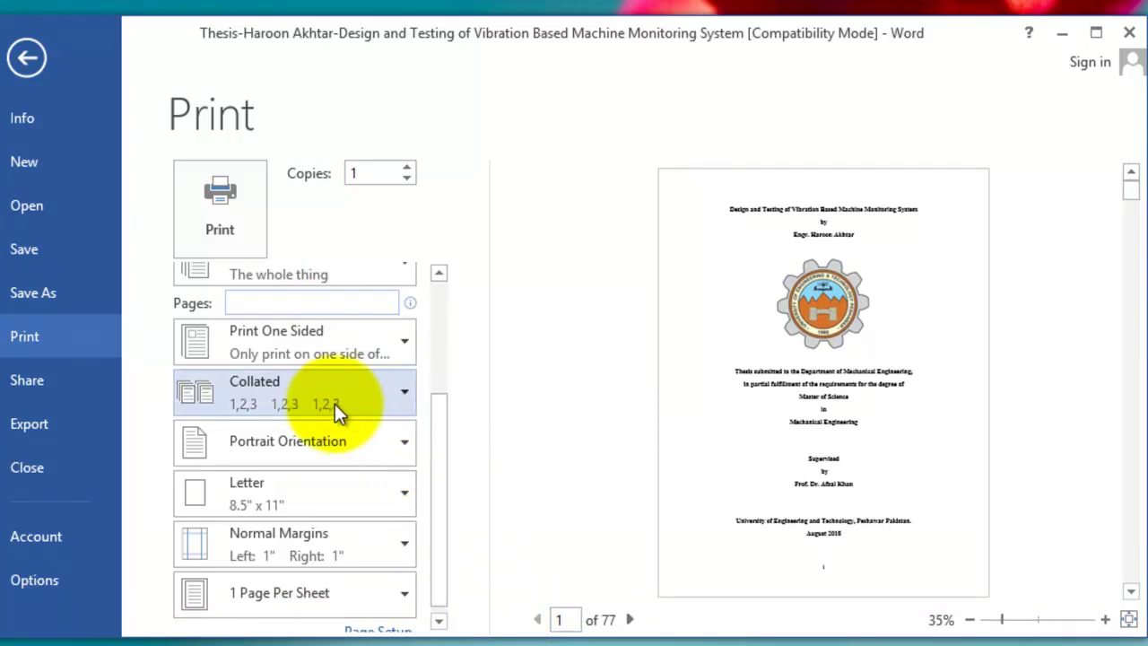
pyautogui.click(406, 399)
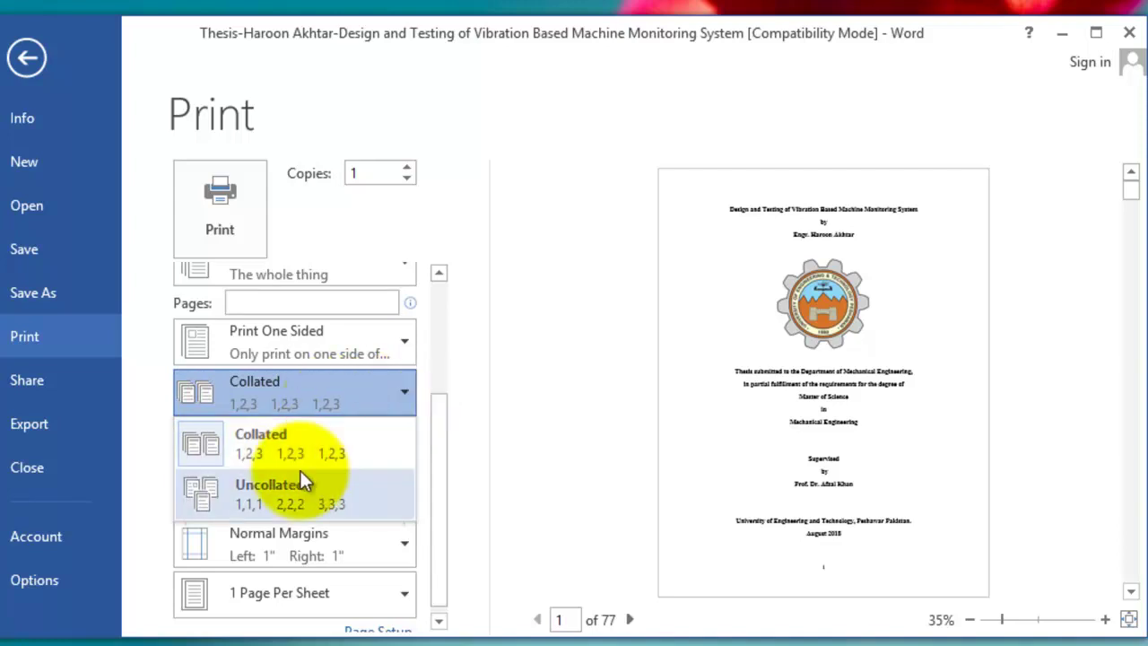
pyautogui.click(437, 425)
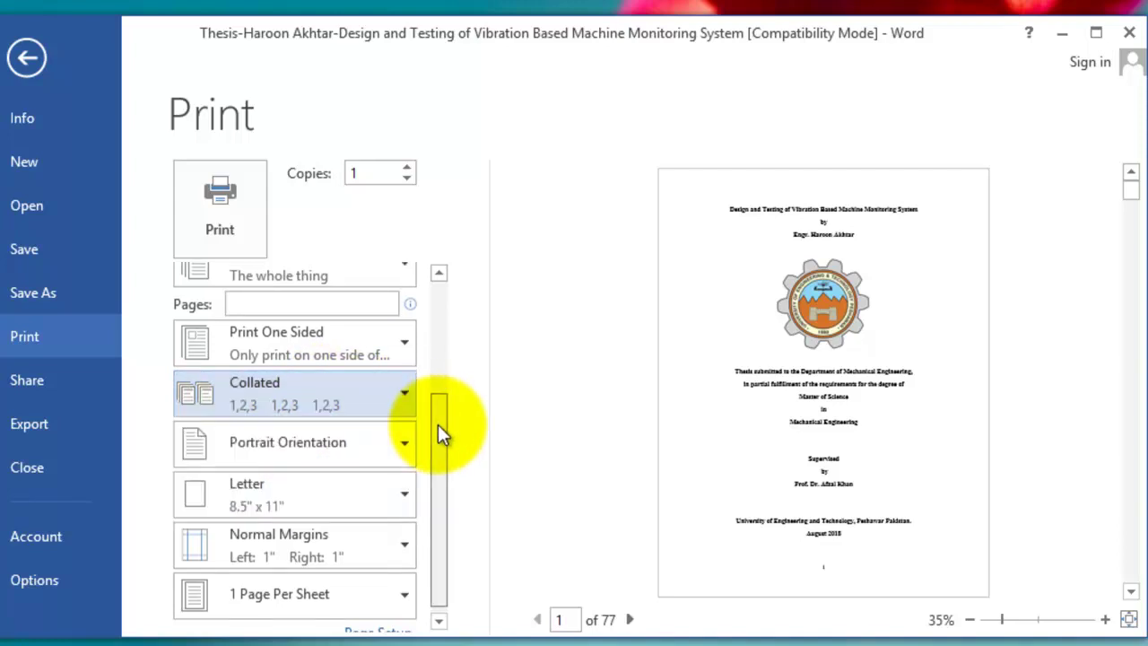
pyautogui.moveTo(438, 424); pyautogui.dragTo(436, 380)
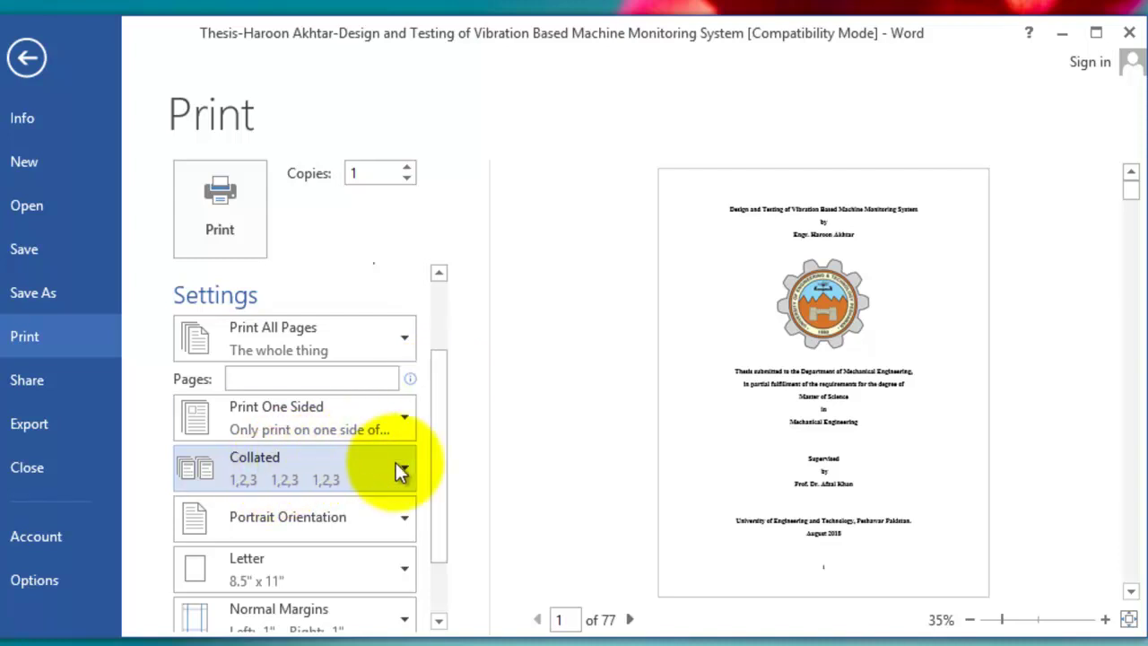
# - Set copies to 30 and keep Collated after briefly switching to Uncollated
pyautogui.click(409, 168)
pyautogui.click(410, 169)
pyautogui.click(410, 169)
pyautogui.click(410, 169)
pyautogui.click(410, 168)
pyautogui.write('30')
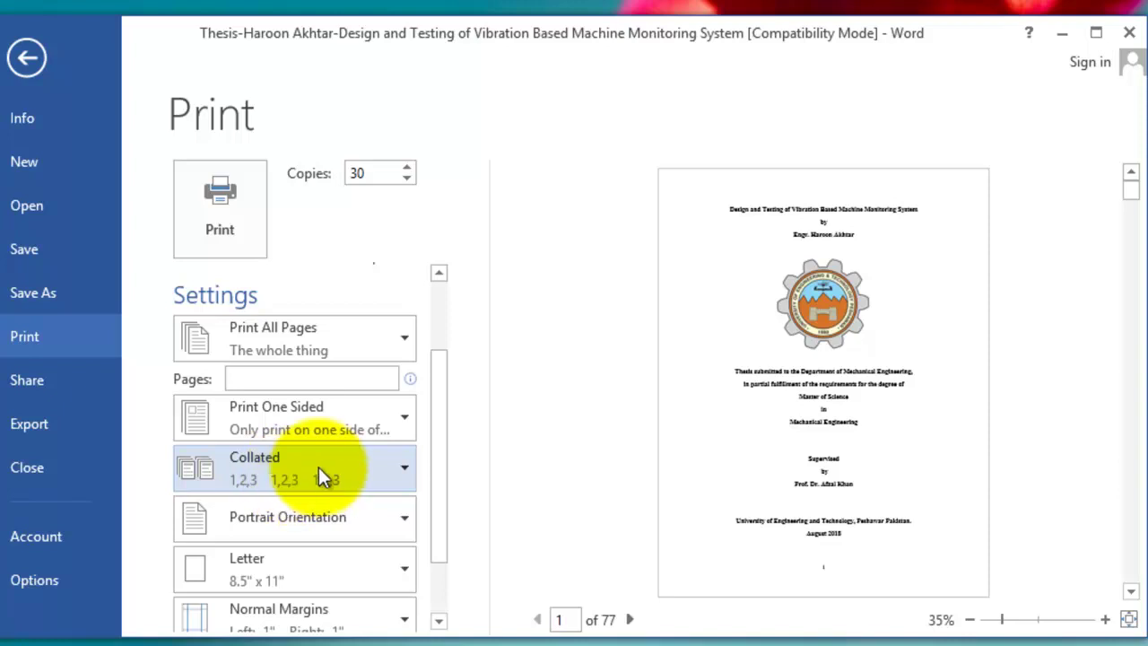
pyautogui.click(404, 473)
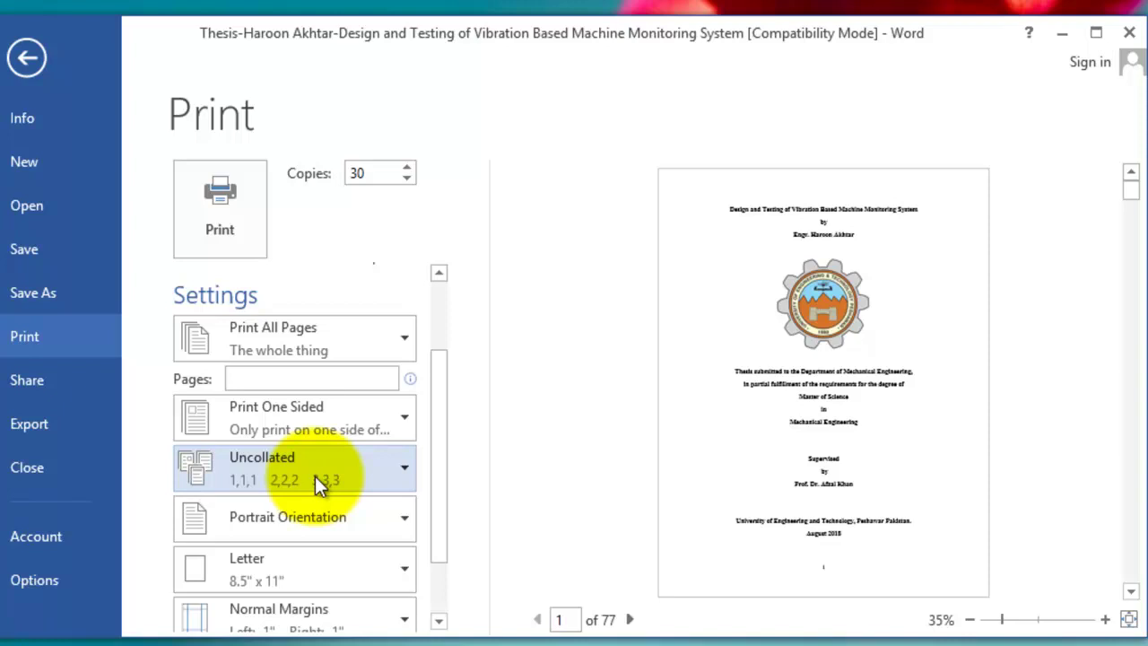
pyautogui.click(405, 468)
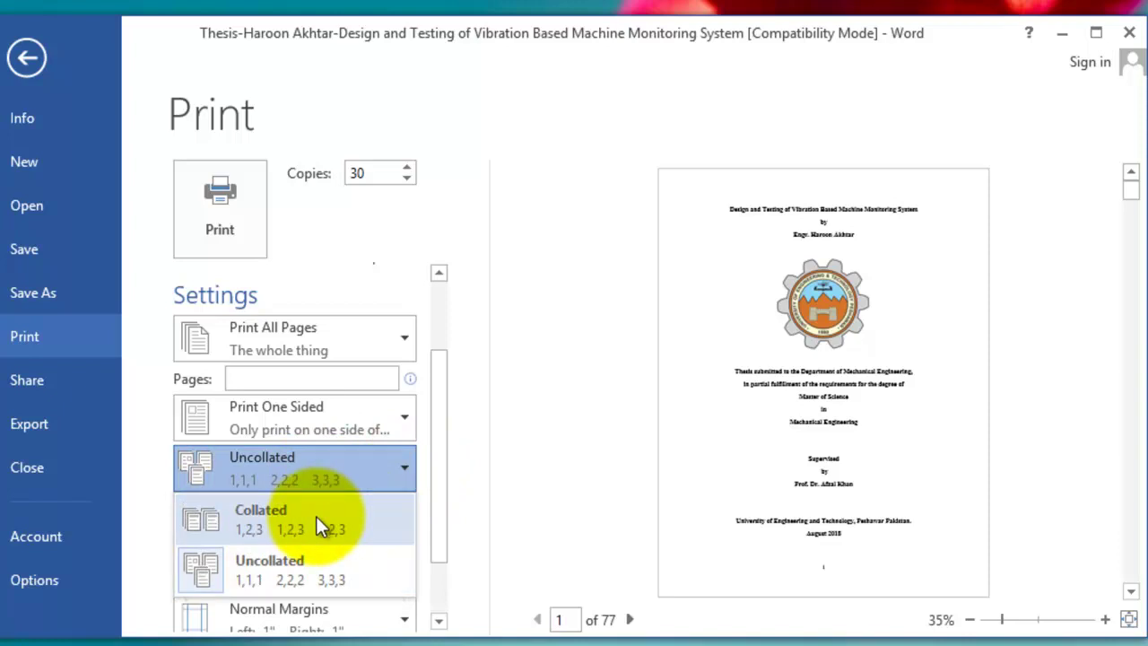
pyautogui.click(289, 527)
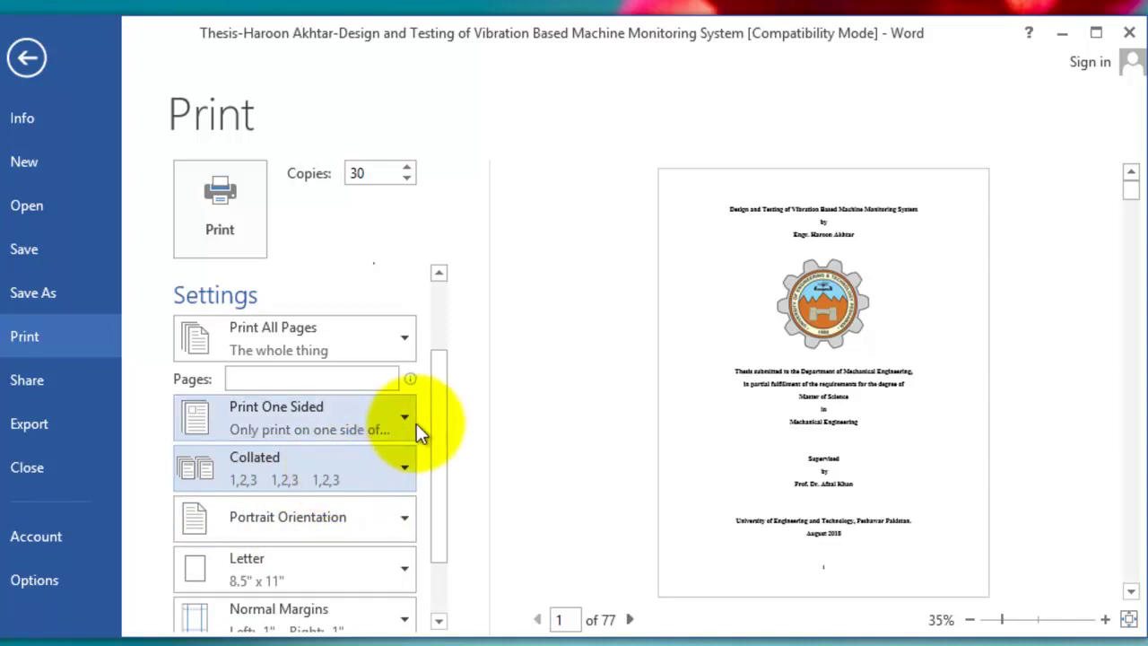
pyautogui.moveTo(440, 423); pyautogui.dragTo(439, 472)
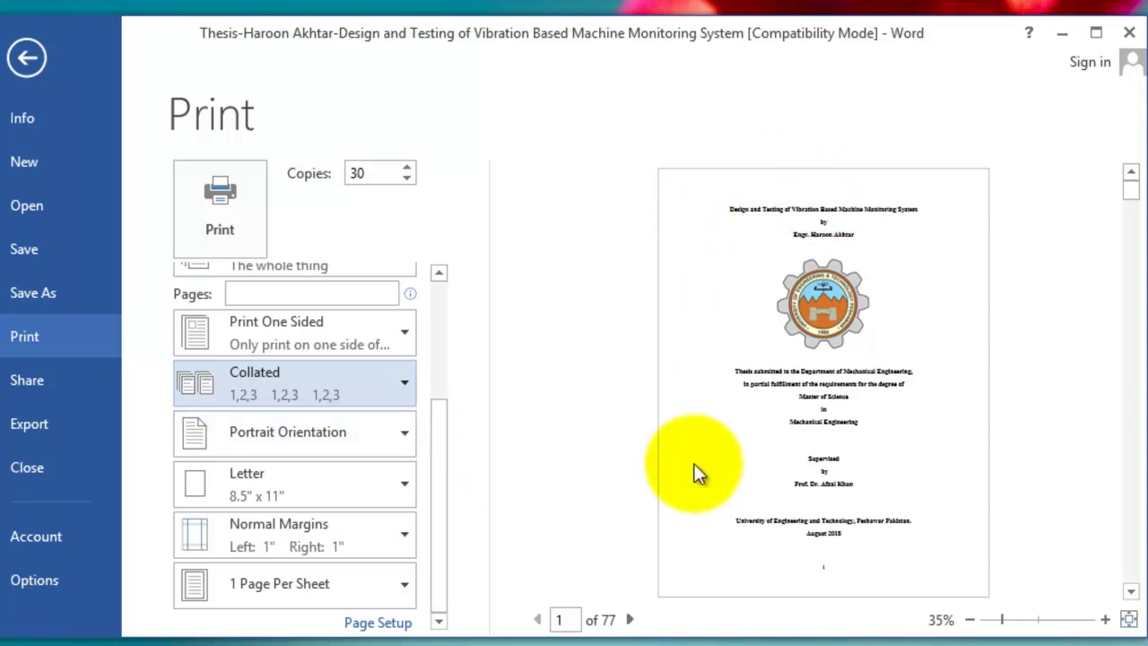
pyautogui.click(392, 440)
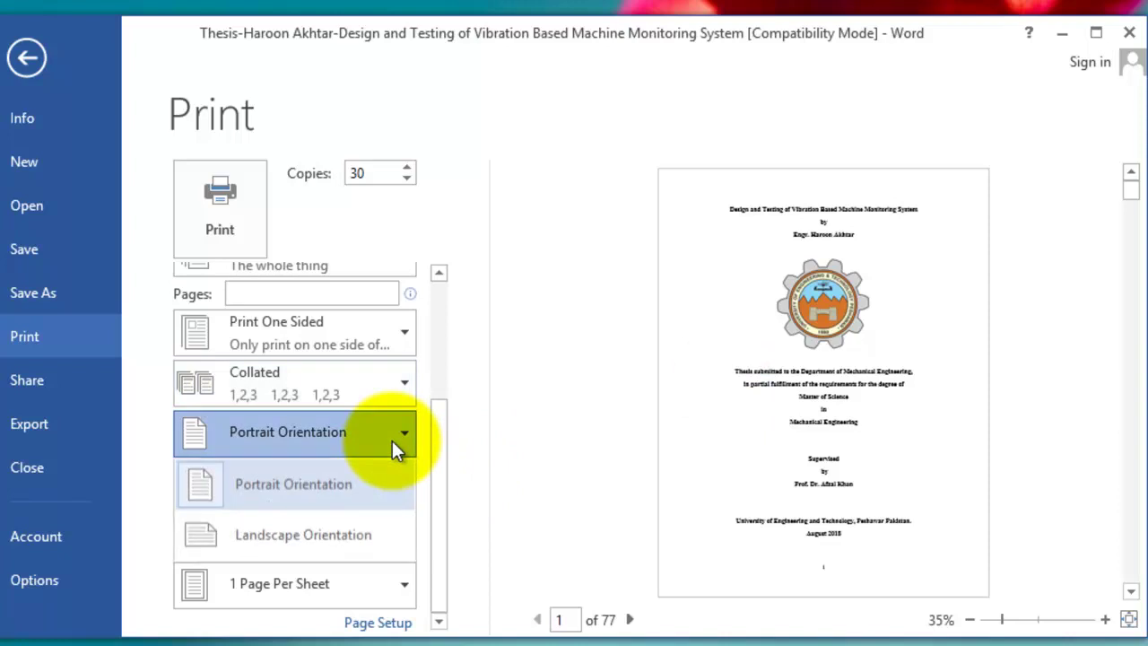
pyautogui.click(317, 536)
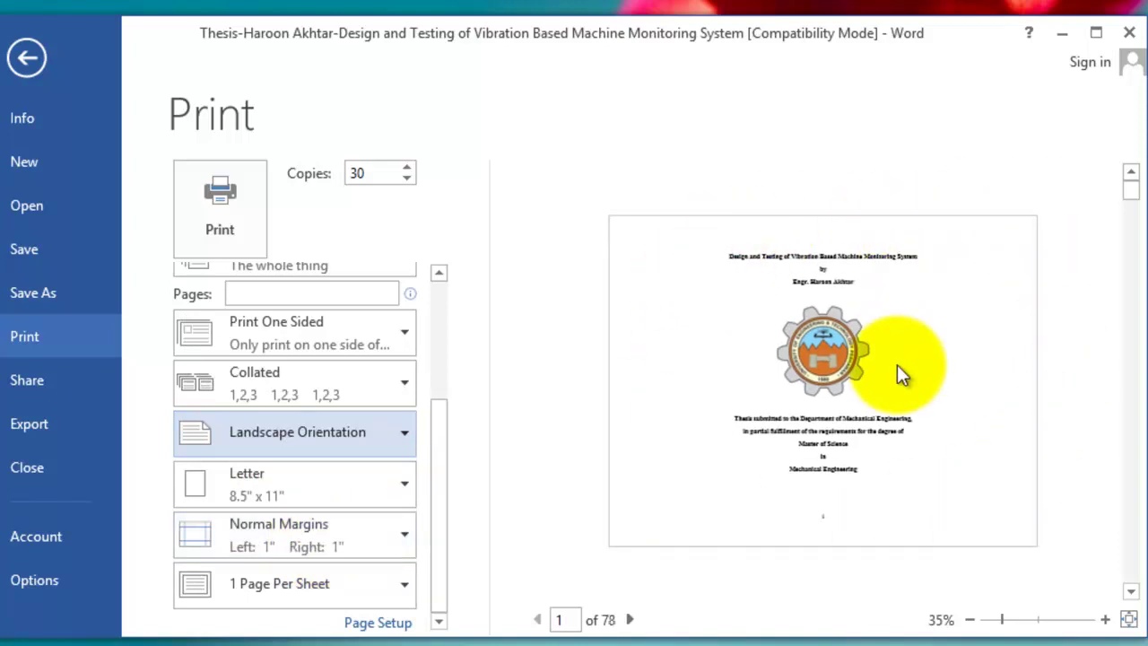
pyautogui.click(395, 444)
pyautogui.click(340, 484)
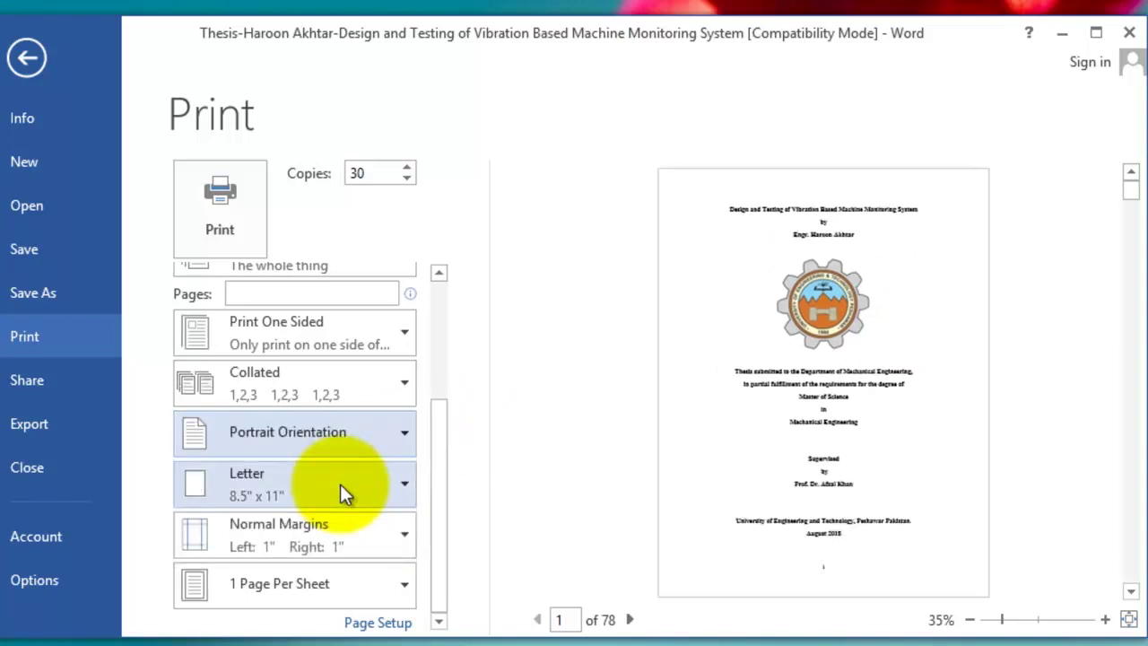
# - Choose A4, try Legal, then set the paper size back to A4 8.27" x 11.69"
pyautogui.click(396, 484)
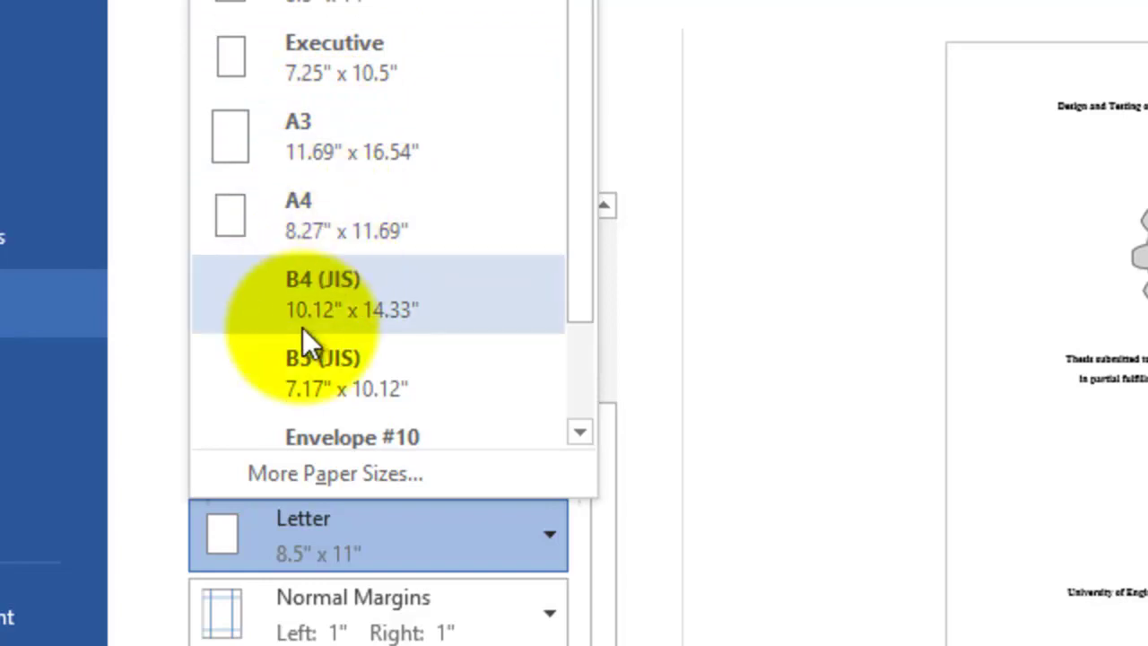
pyautogui.moveTo(573, 288)
pyautogui.mouseDown()
pyautogui.moveTo(577, 303)
pyautogui.moveTo(576, 272)
pyautogui.mouseUp()
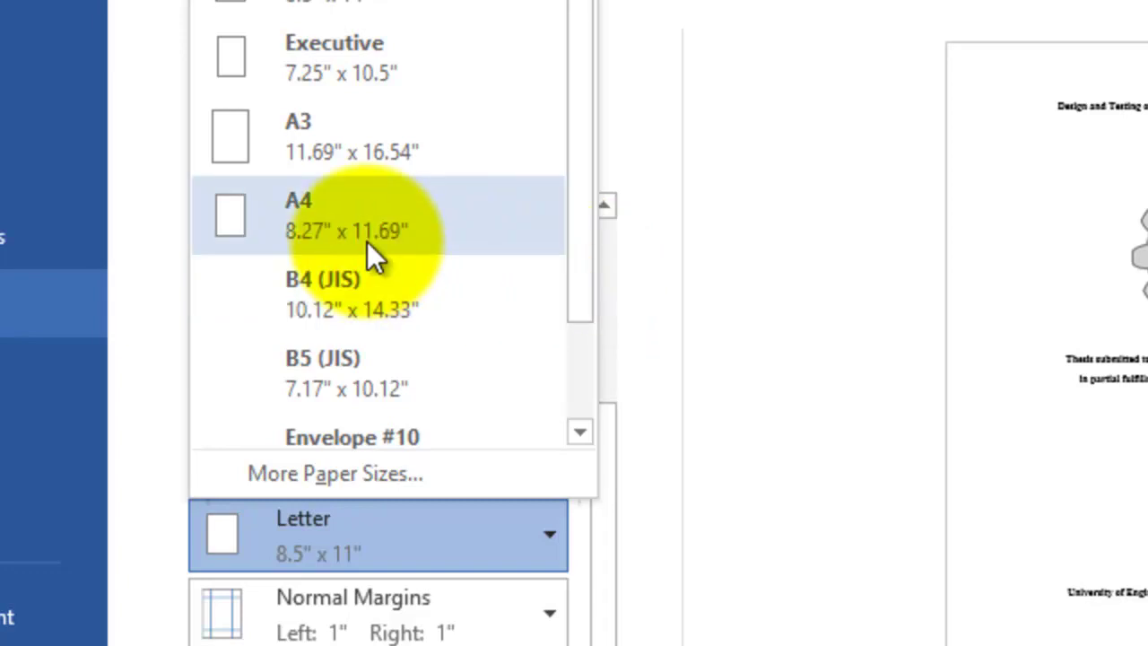
pyautogui.click(290, 296)
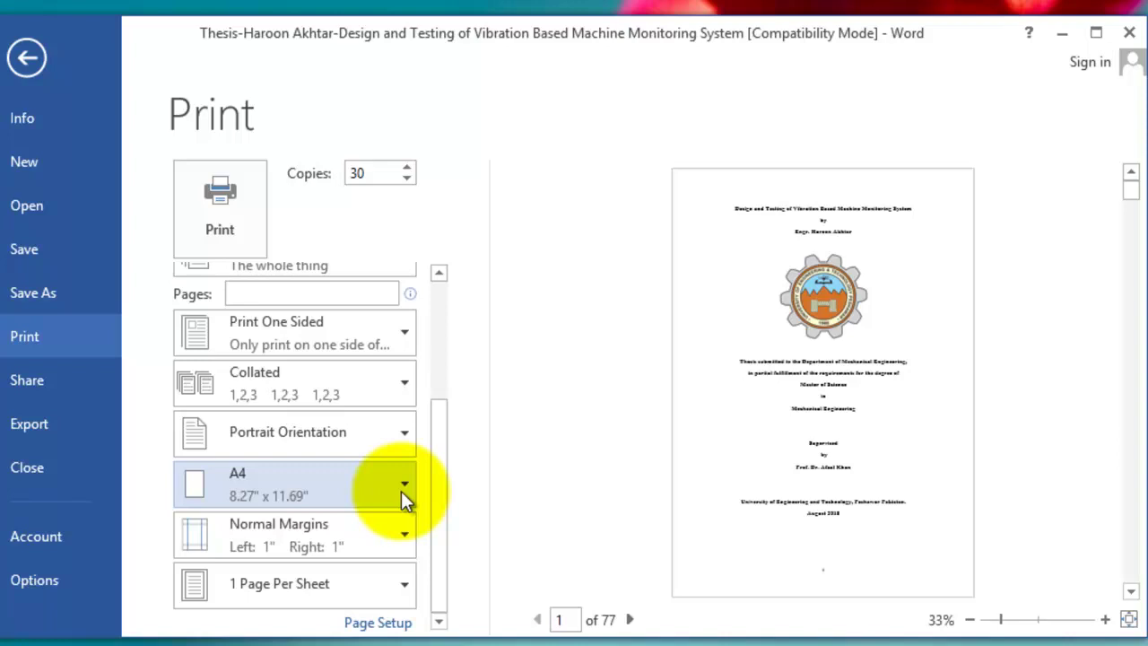
pyautogui.click(401, 491)
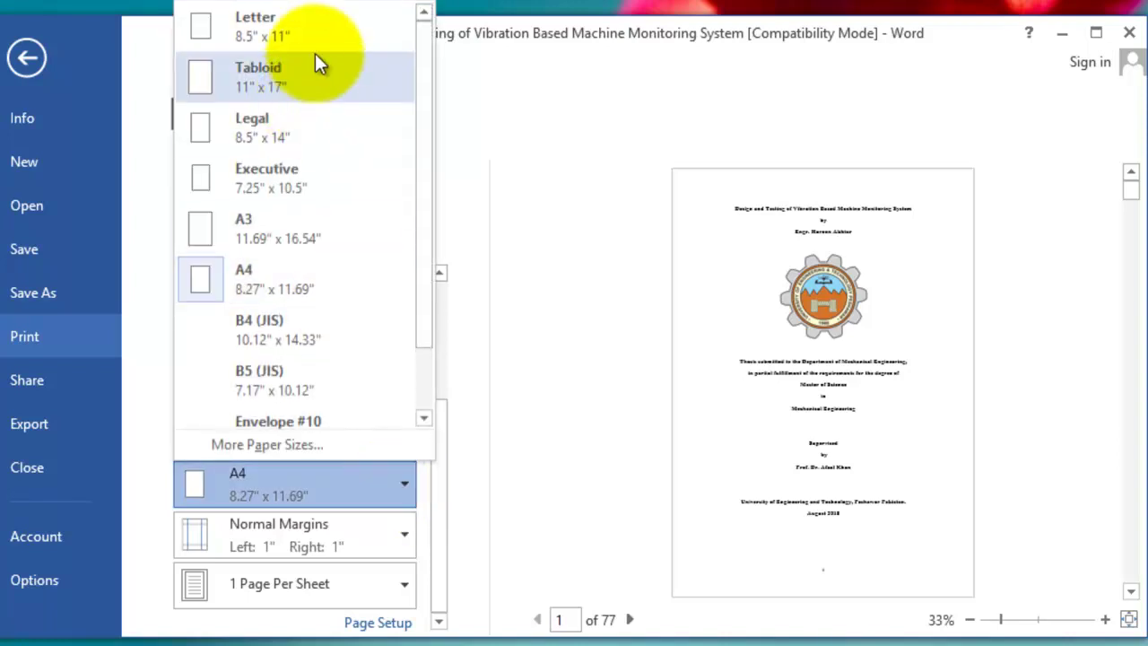
pyautogui.click(294, 126)
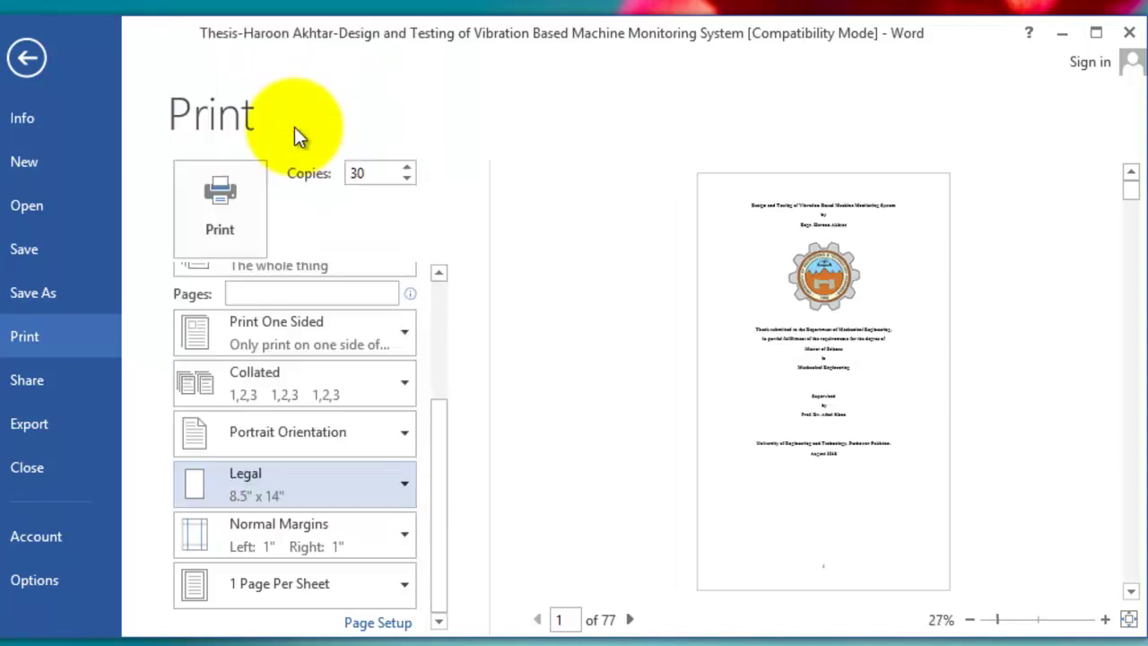
pyautogui.click(400, 488)
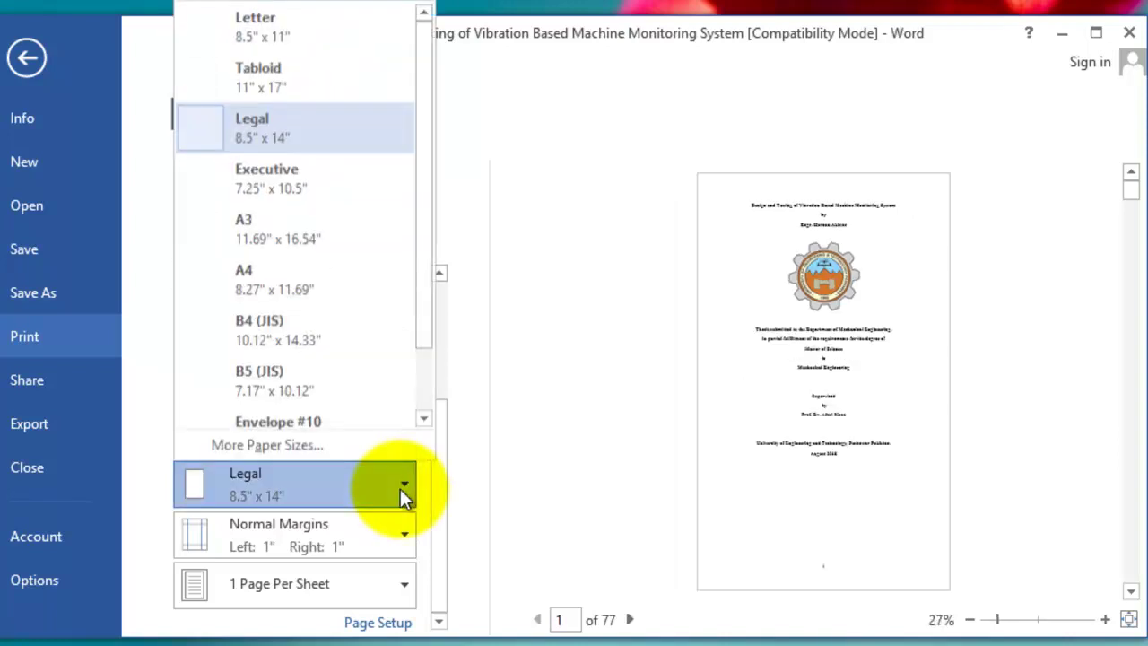
pyautogui.click(378, 282)
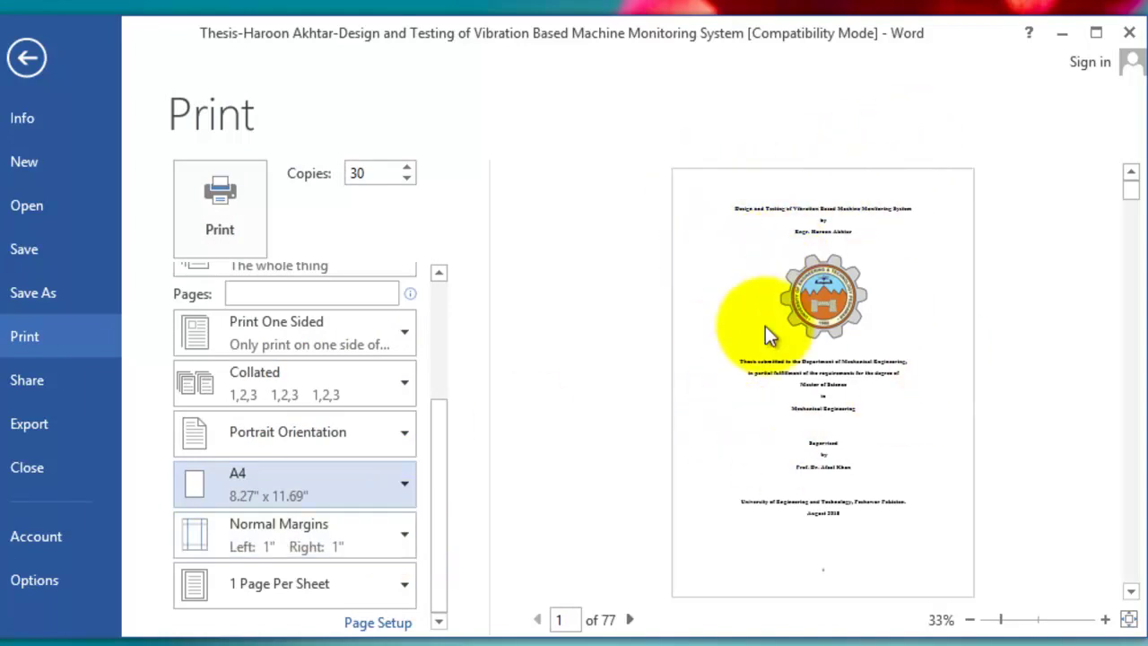
# - Change the print margins from Narrow to Moderate (0.75" left and right), then bring up Custom Margins in Page Setup
pyautogui.click(395, 536)
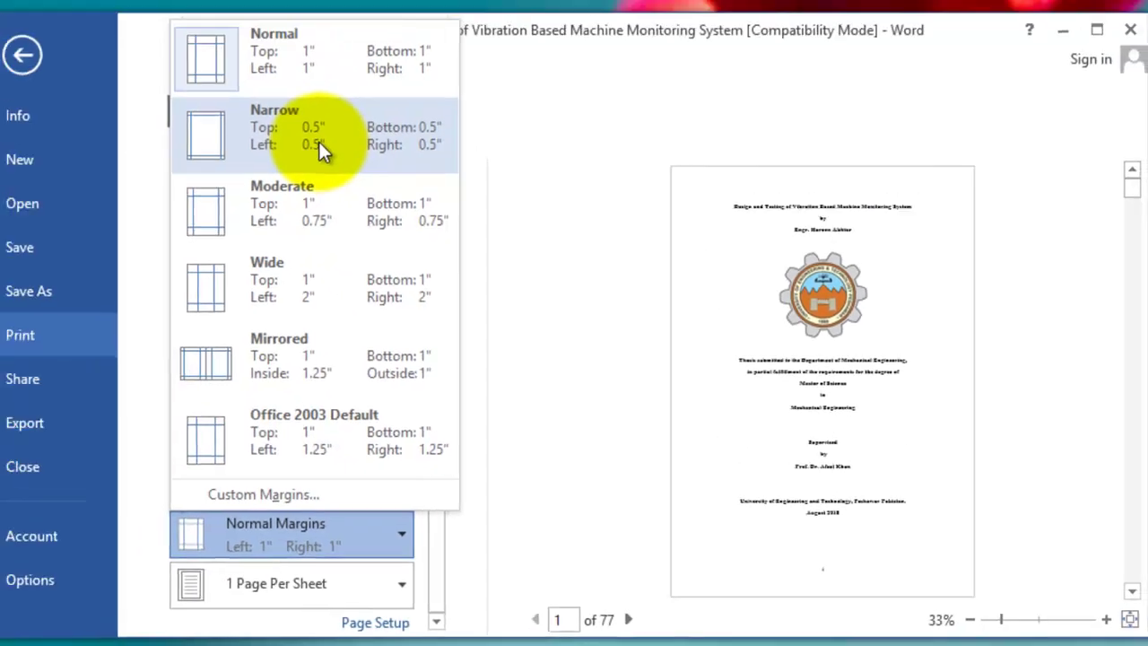
pyautogui.click(322, 144)
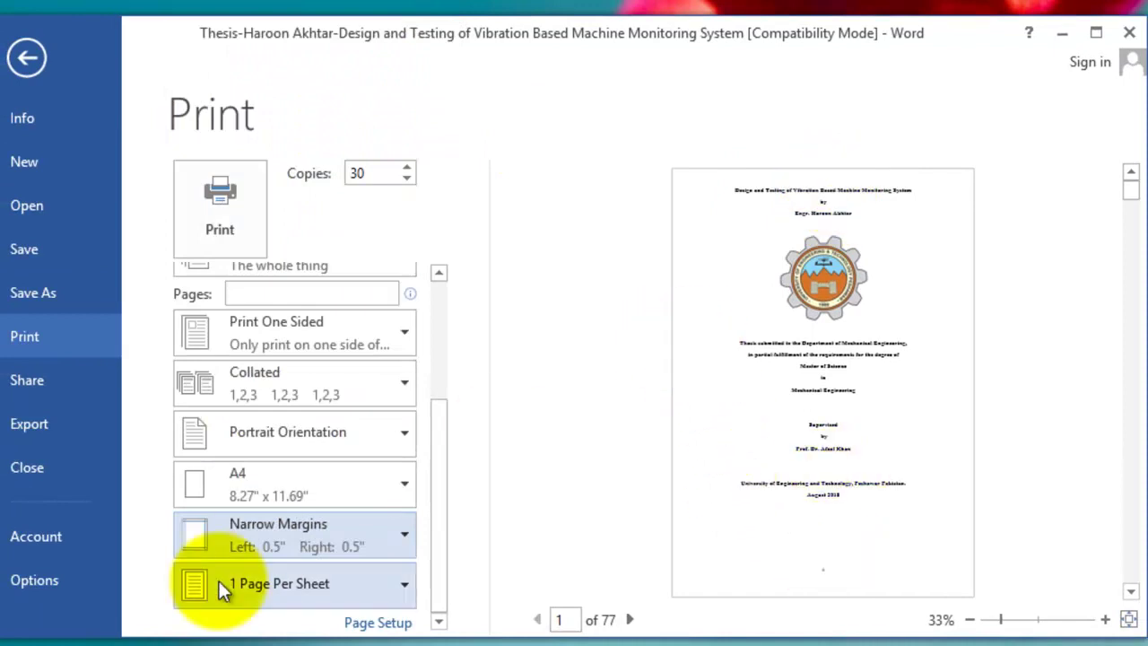
pyautogui.click(380, 538)
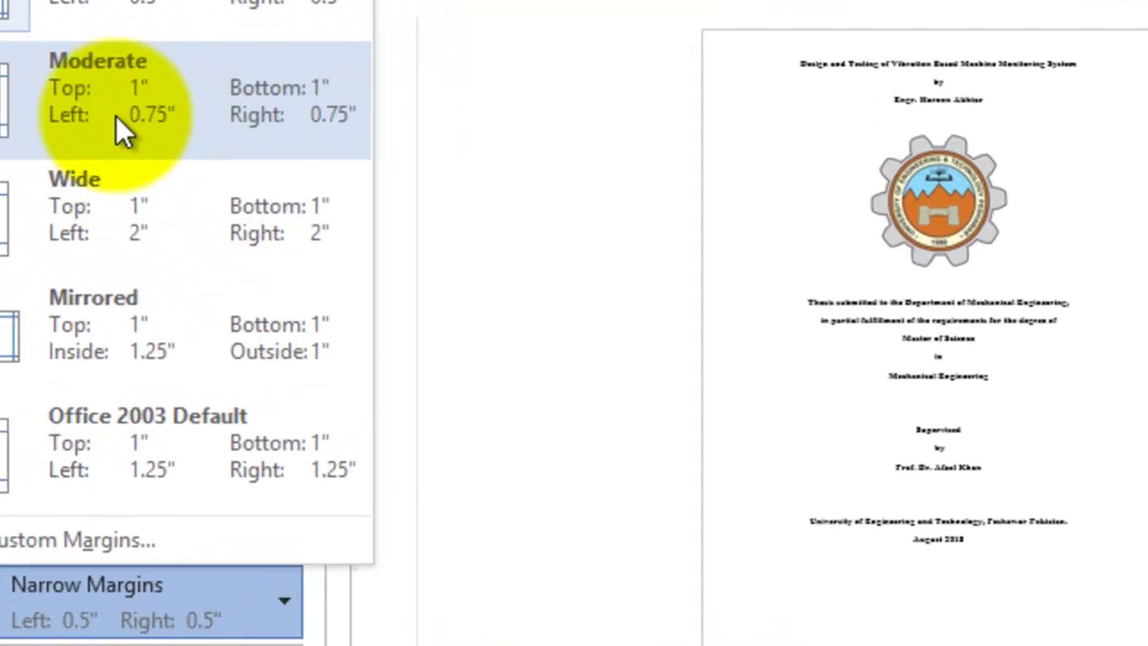
pyautogui.click(117, 118)
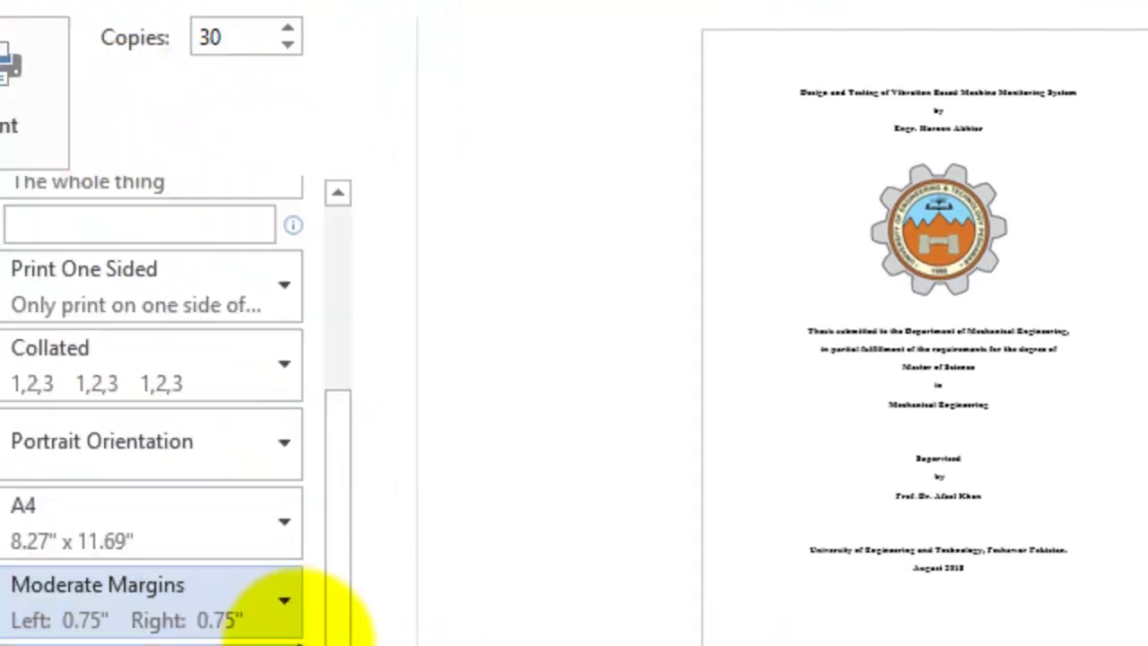
pyautogui.click(261, 576)
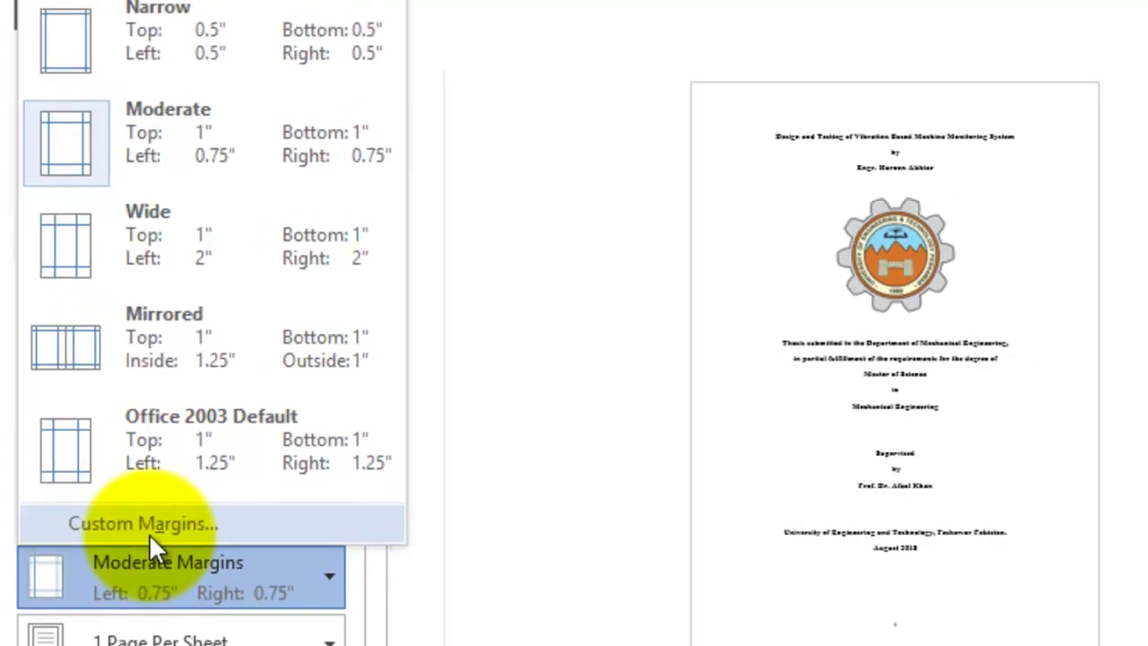
pyautogui.click(269, 505)
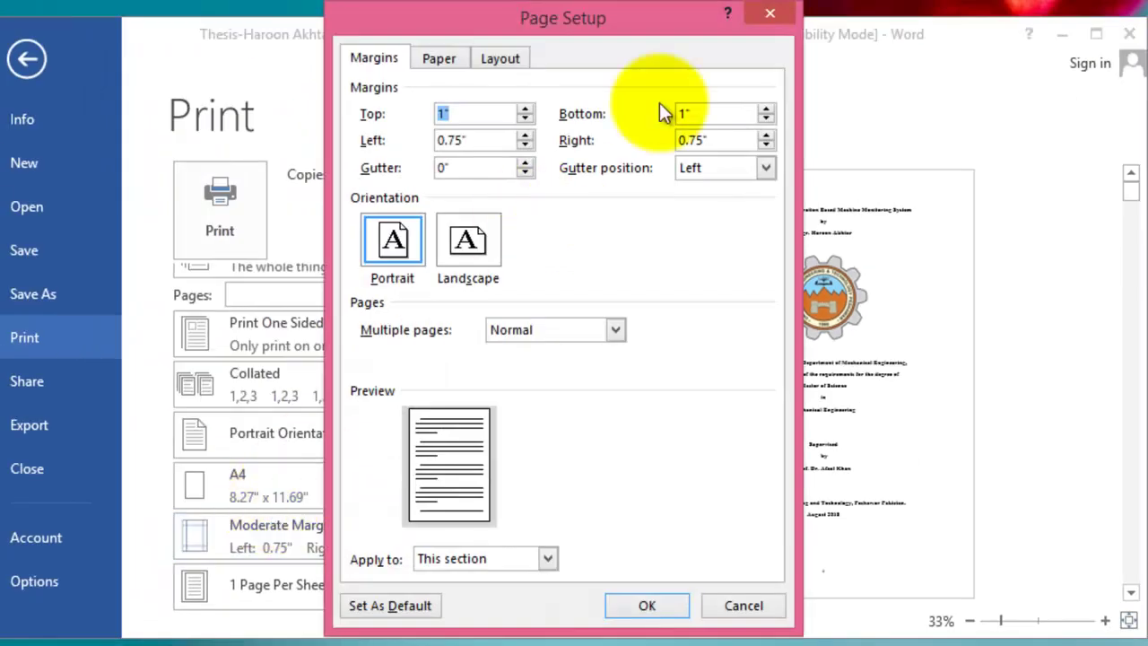
# - Dismiss Page Setup and reset the print margins to Normal with 1" left and right
pyautogui.click(769, 18)
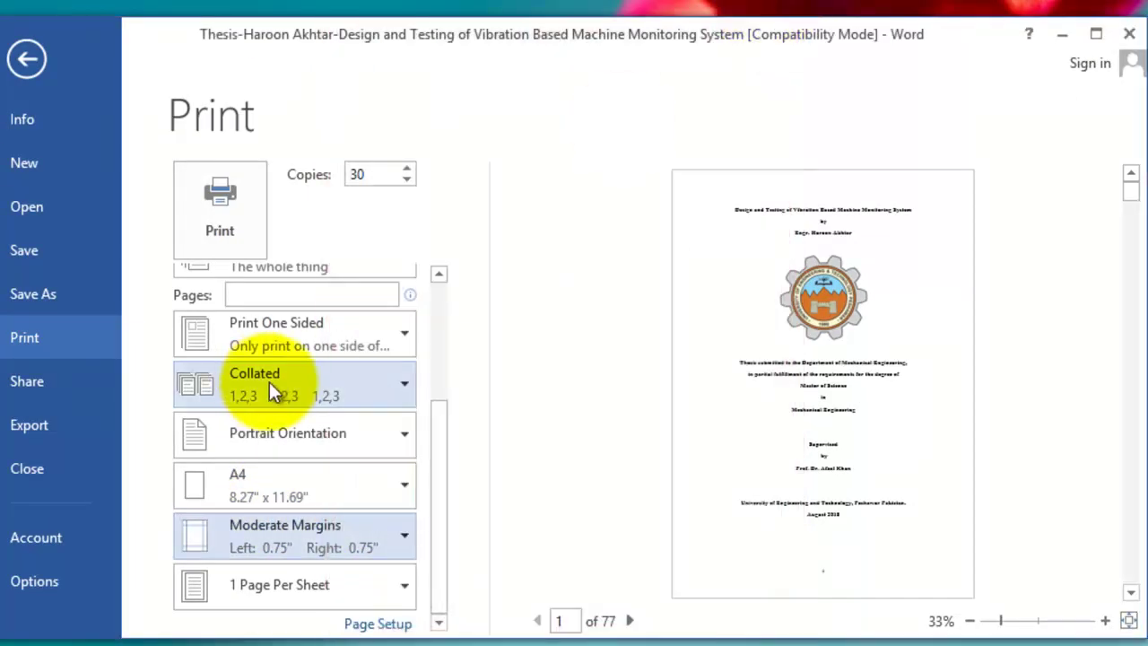
pyautogui.click(381, 537)
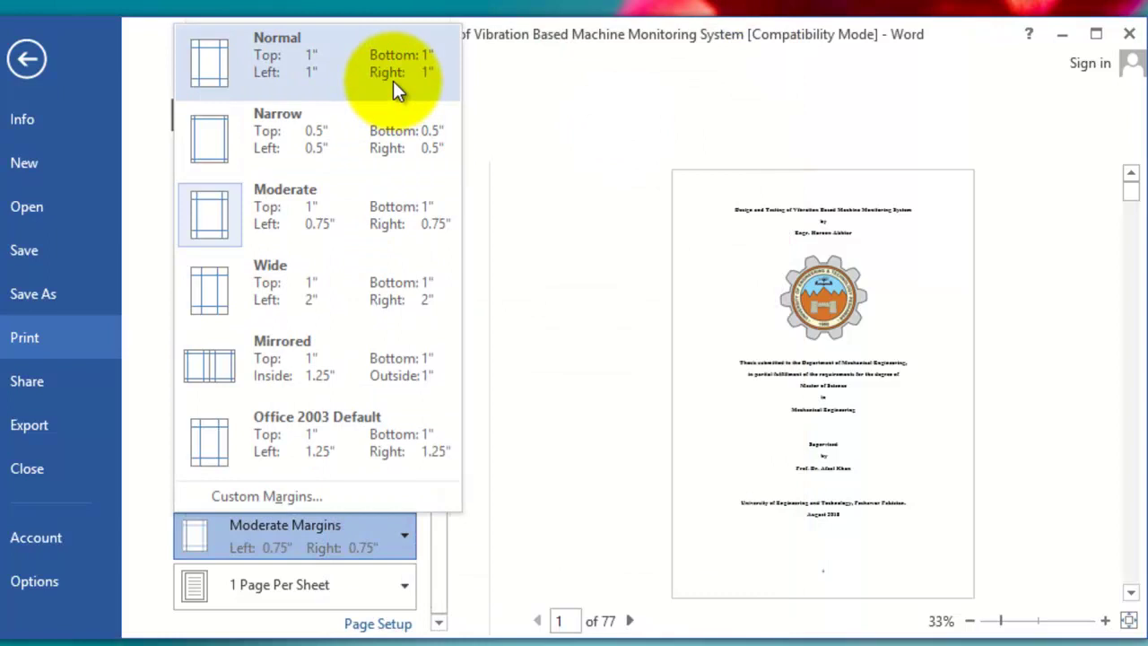
pyautogui.click(393, 81)
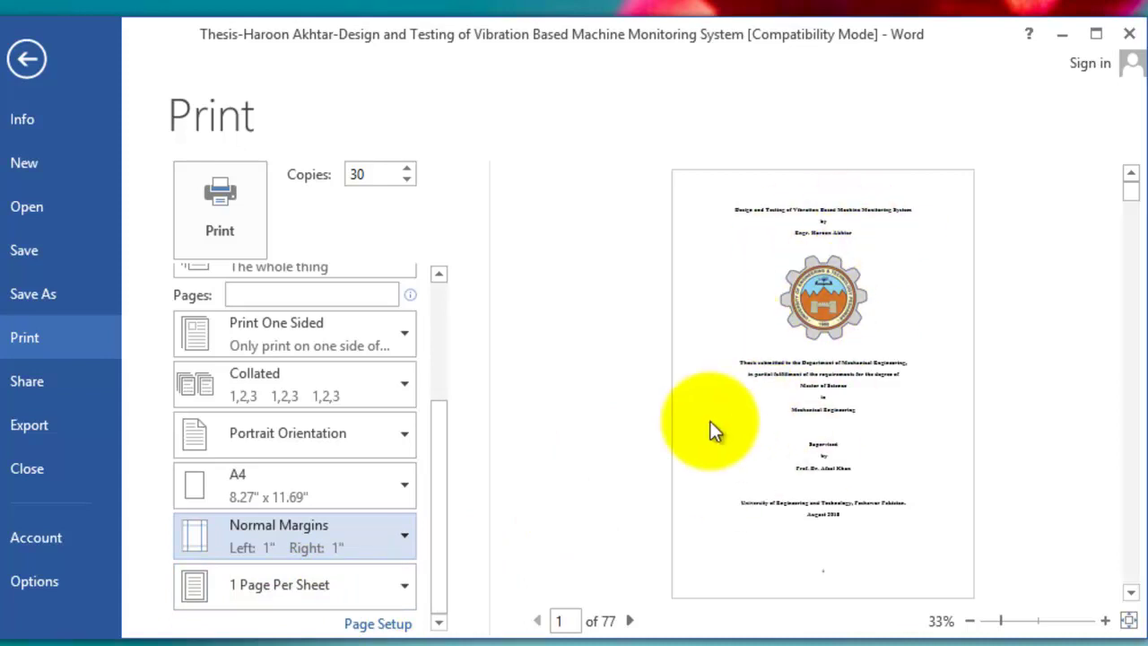
# - Try 2 and 4 pages per sheet, settling on 6 Pages Per Sheet
pyautogui.click(399, 599)
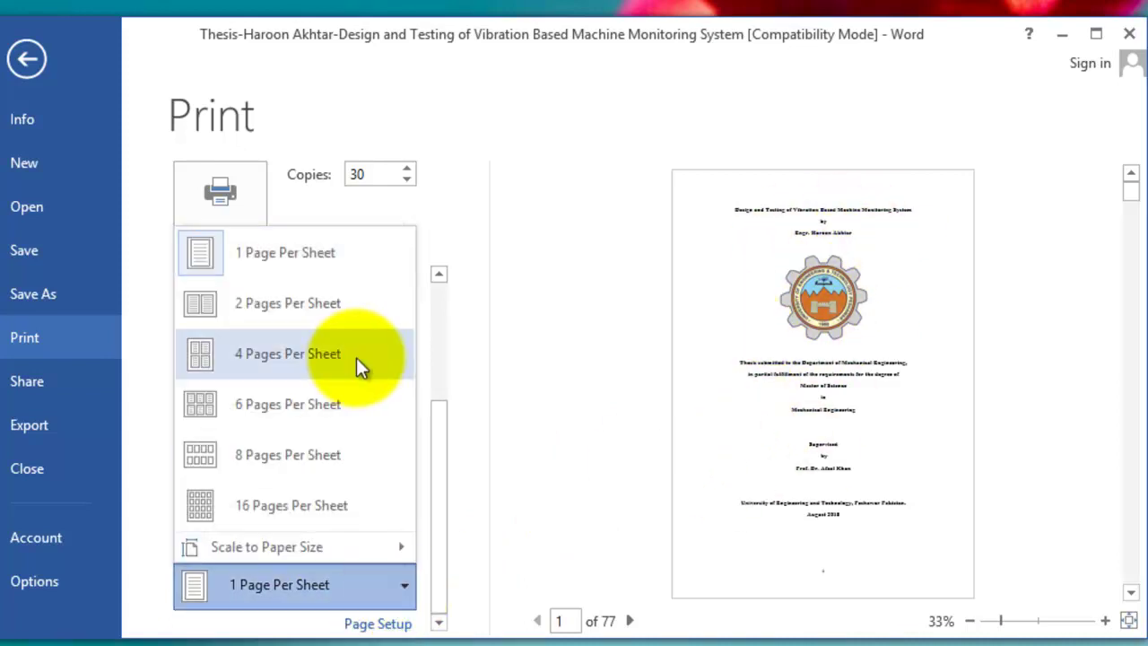
pyautogui.click(335, 315)
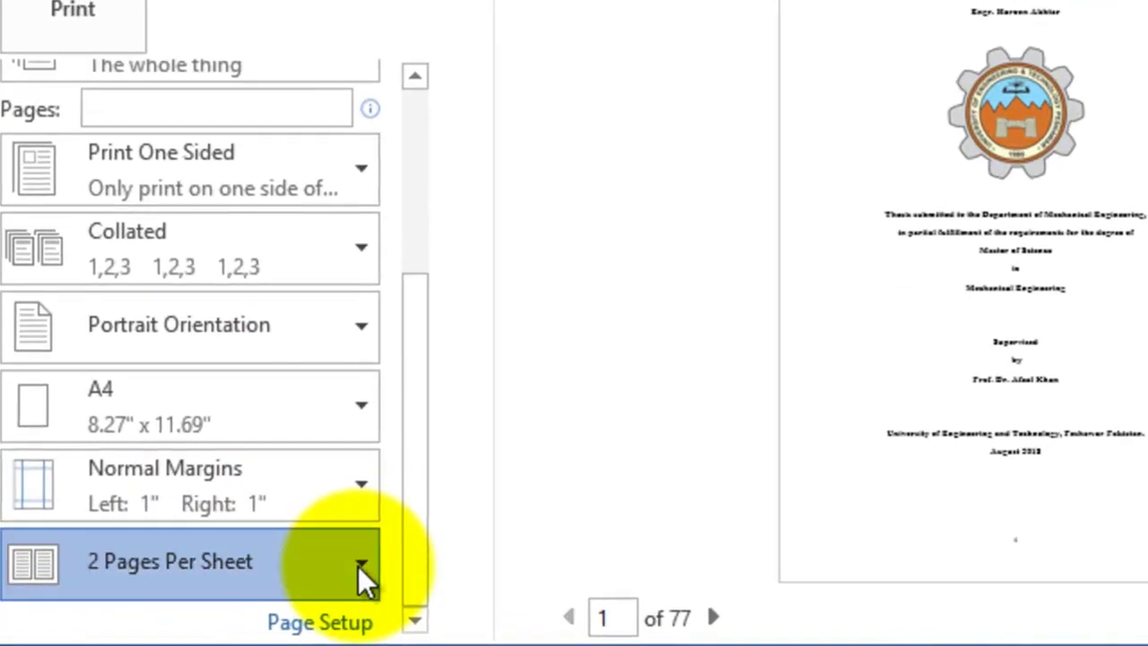
pyautogui.click(364, 579)
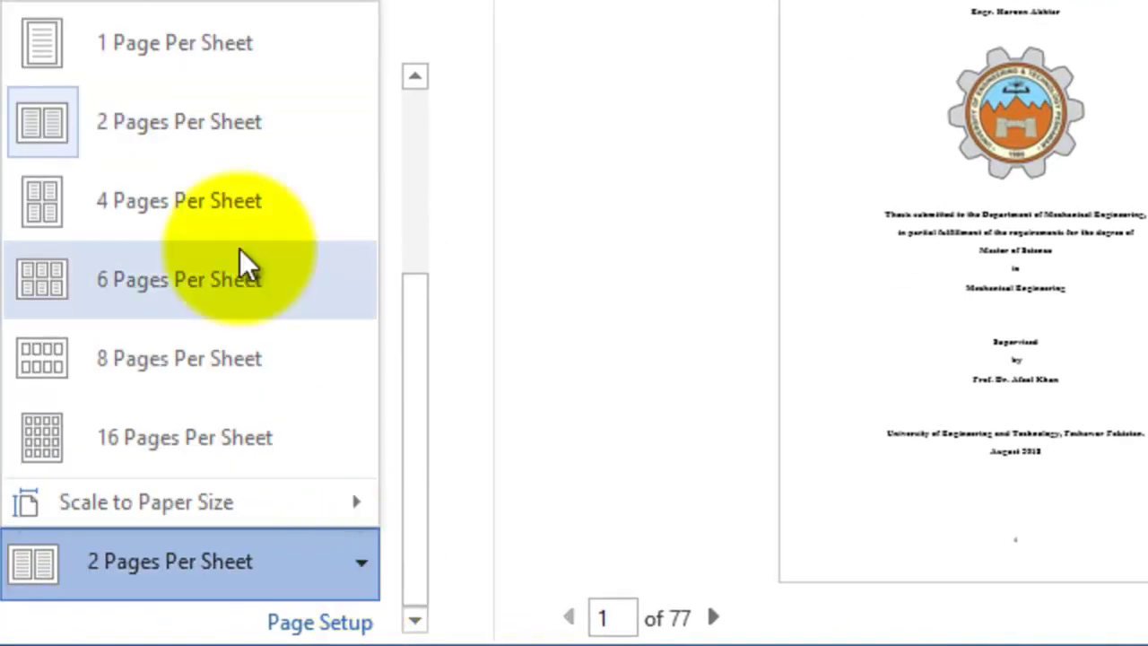
pyautogui.click(313, 213)
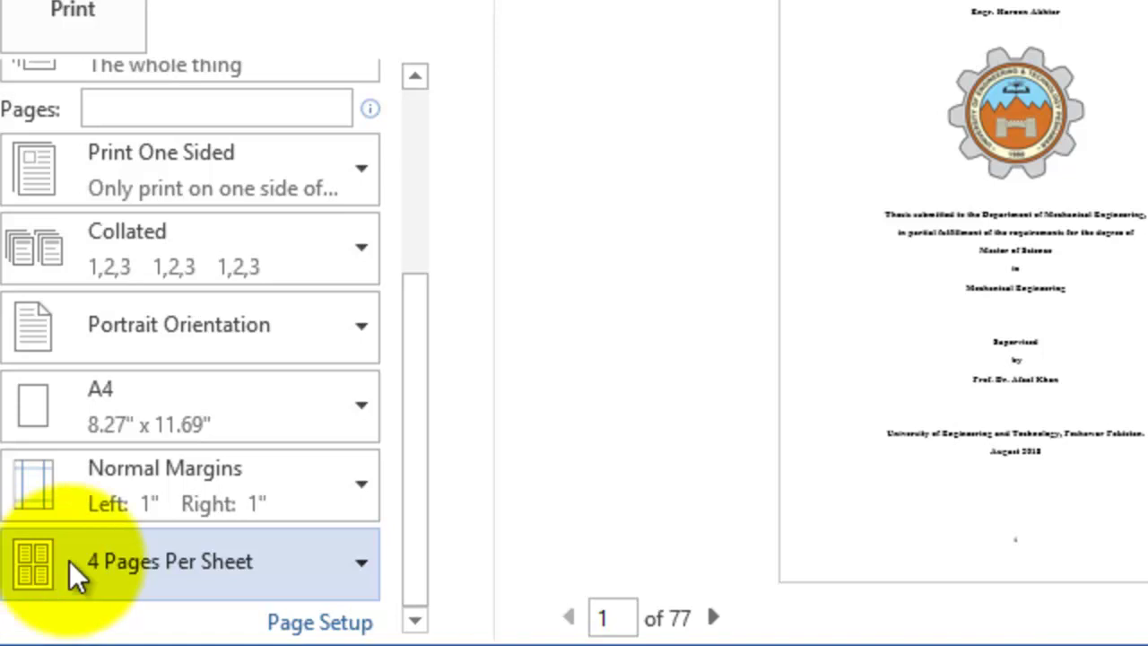
pyautogui.click(359, 561)
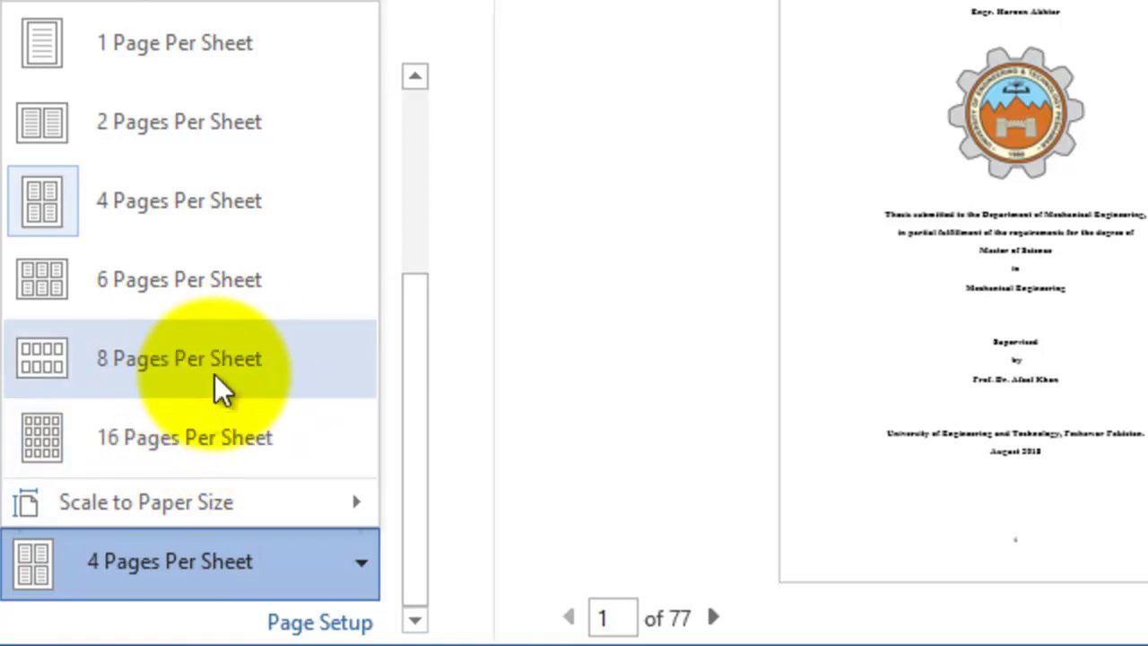
pyautogui.click(238, 279)
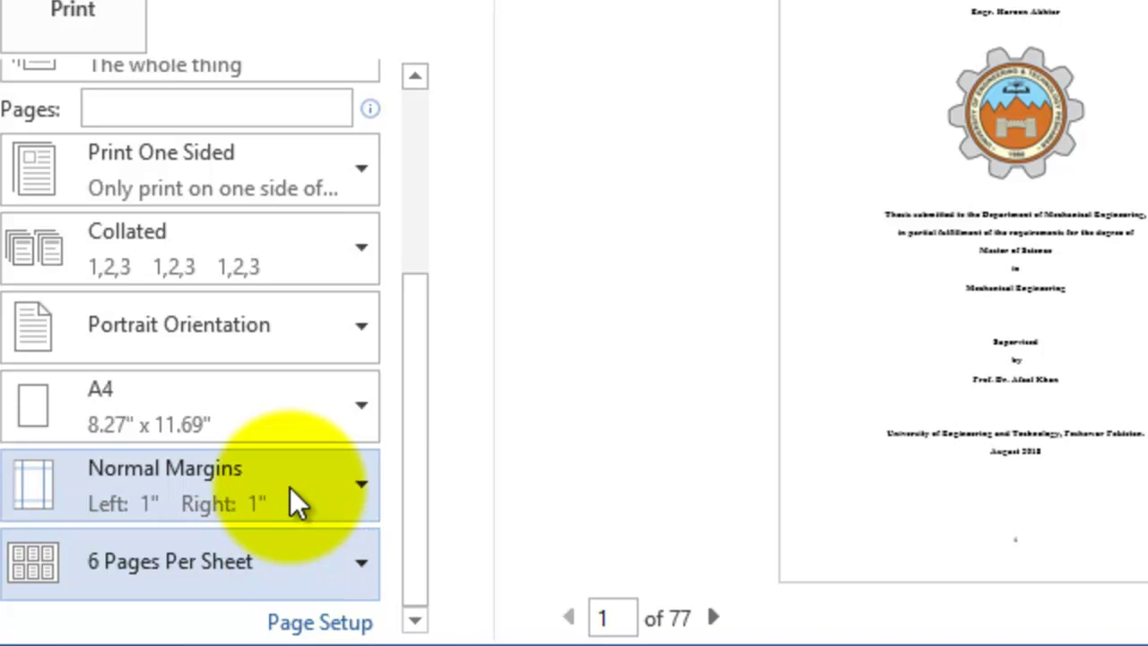
# - Print the 30 copies of the thesis to OneNote 2013
pyautogui.moveTo(419, 389); pyautogui.dragTo(403, 511)
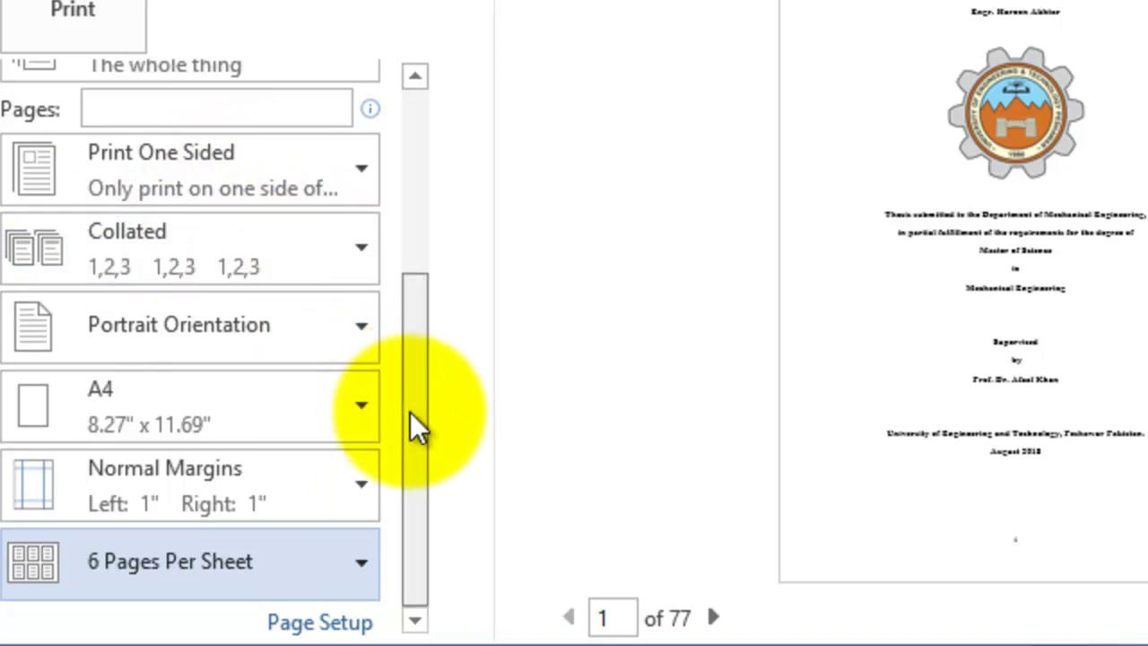
pyautogui.moveTo(409, 418); pyautogui.dragTo(417, 226)
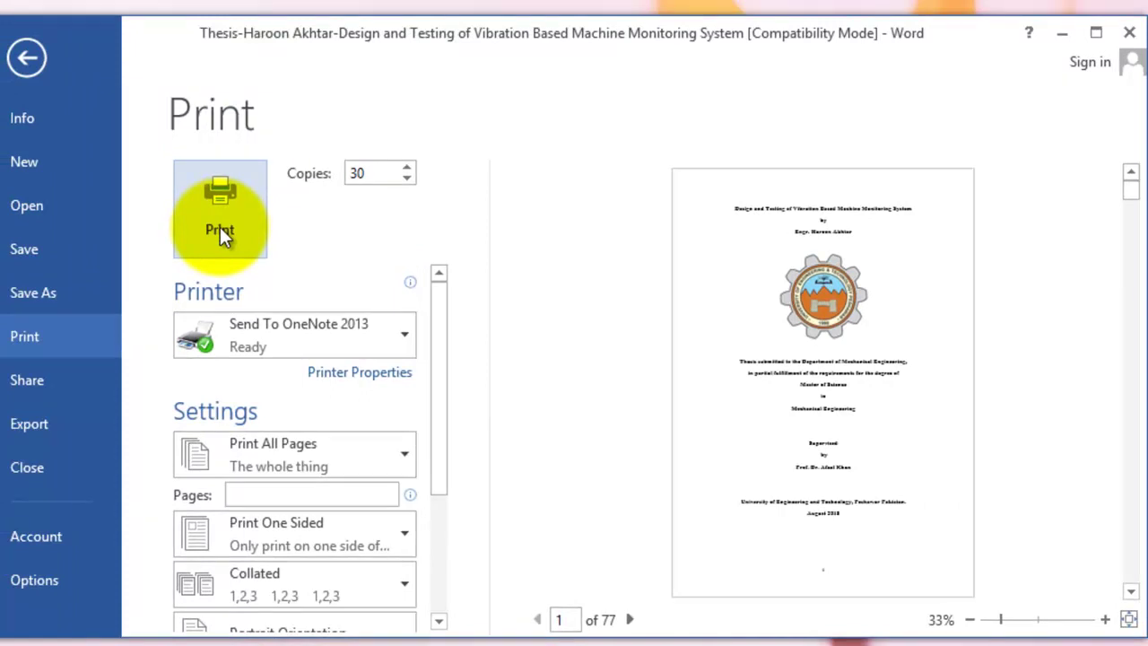
pyautogui.click(221, 228)
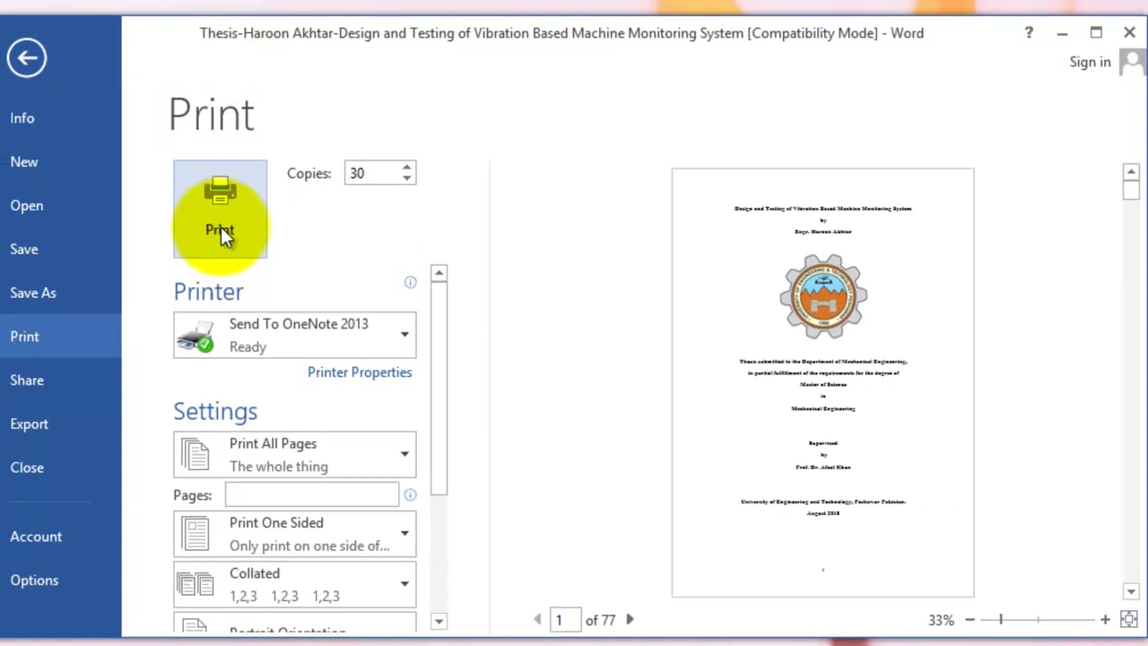